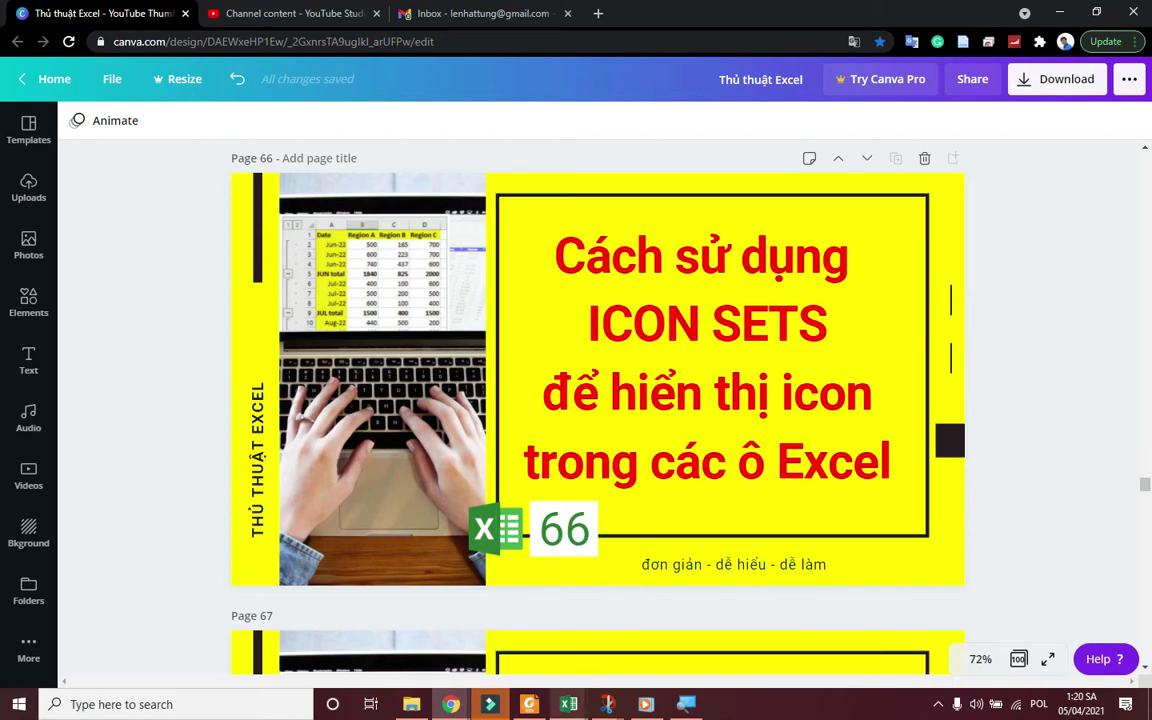
# - Switch from the Canva lesson thumbnail to the Book1 Excel sales workbook
pyautogui.moveTo(568, 704)
pyautogui.click(470, 615)
pyautogui.click(958, 436)
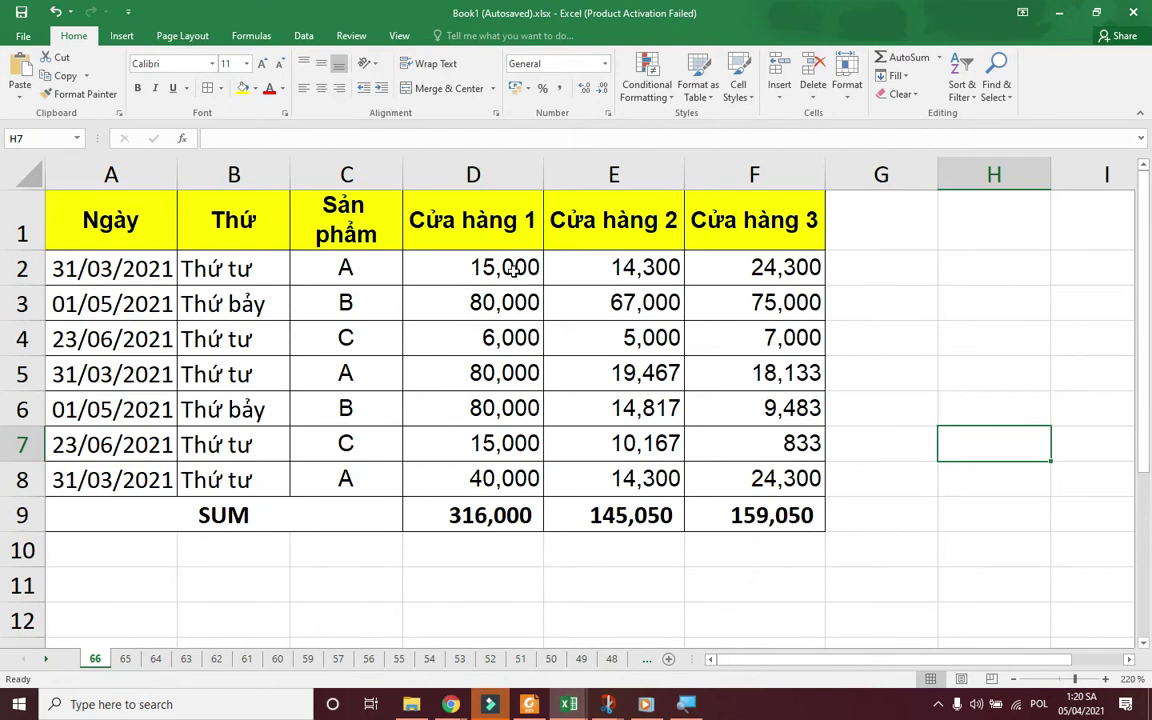
# - Select the Cửa hàng 1 sales values in D2:D8
pyautogui.moveTo(510, 268); pyautogui.dragTo(530, 478)
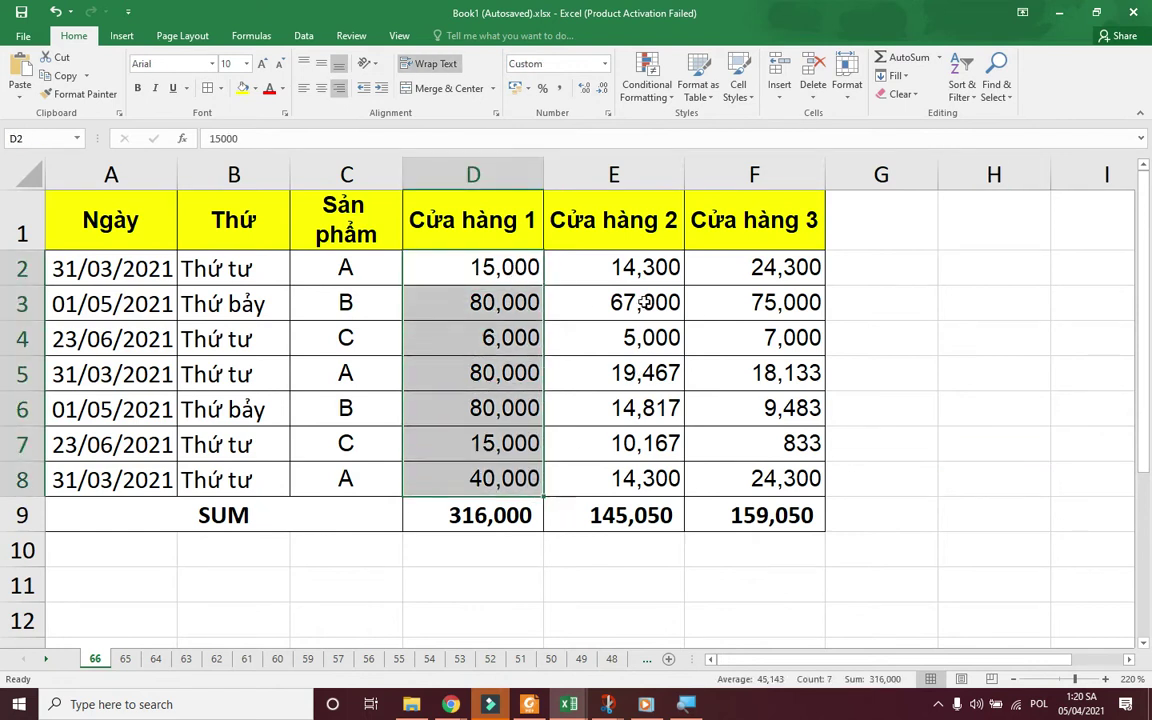
pyautogui.click(620, 268)
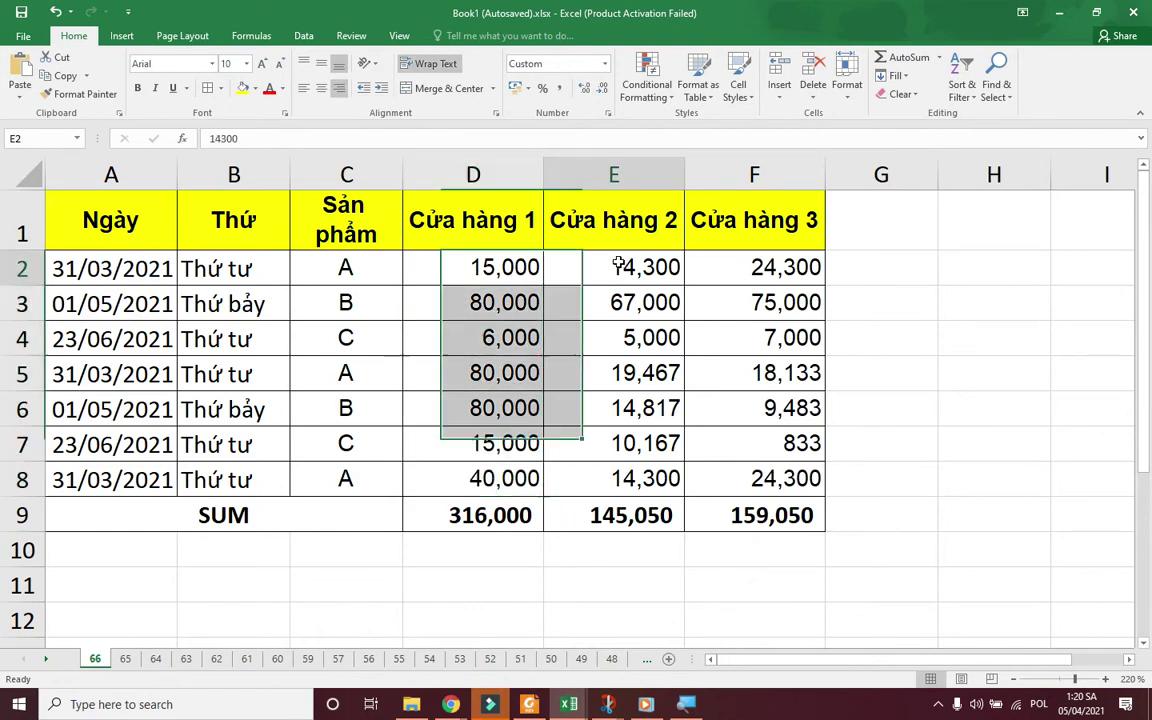
pyautogui.click(818, 275)
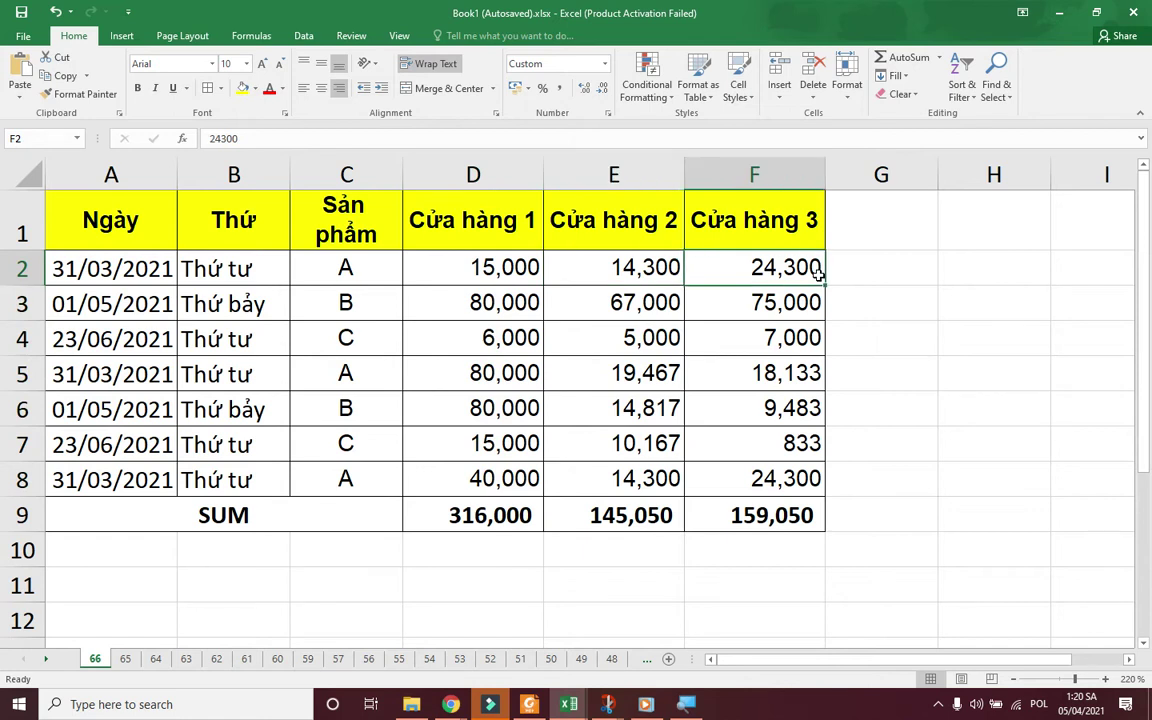
pyautogui.moveTo(462, 268); pyautogui.dragTo(523, 483)
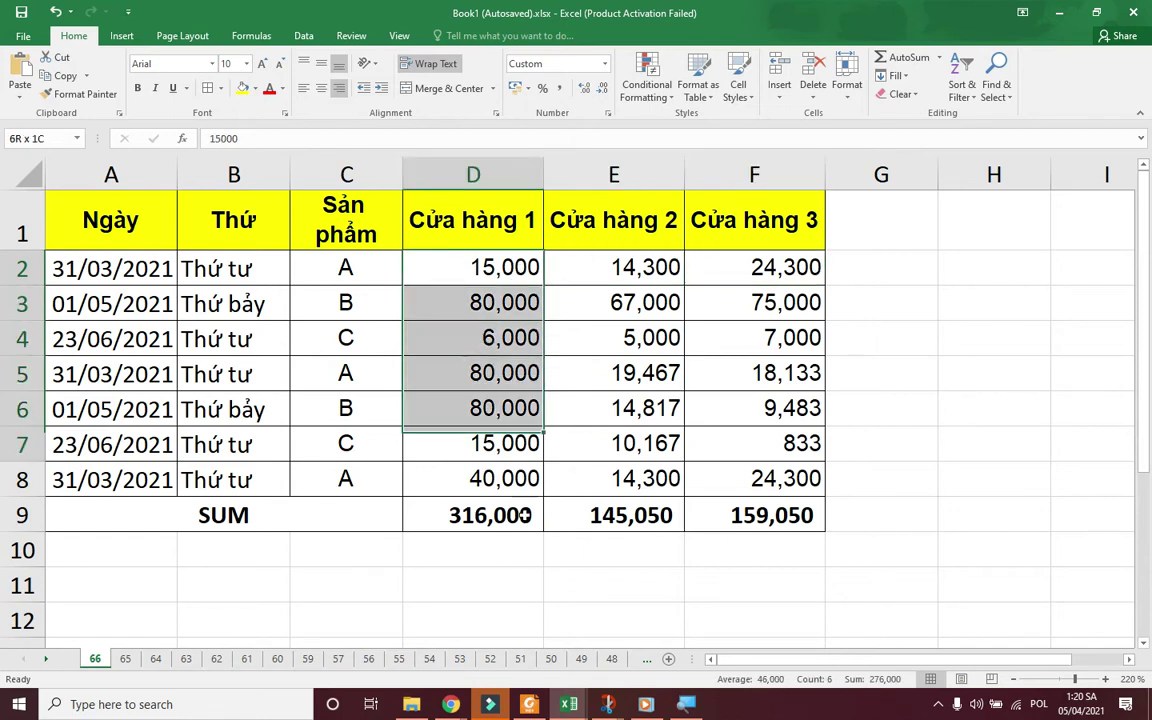
pyautogui.click(835, 575)
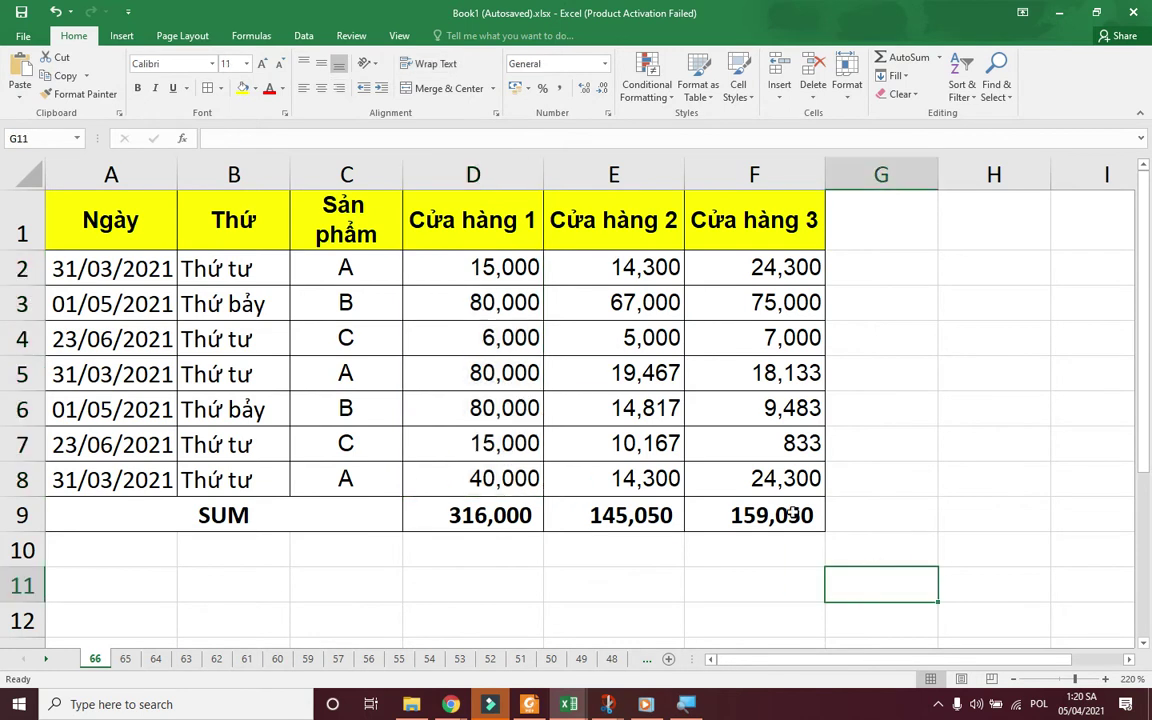
pyautogui.click(460, 262)
pyautogui.moveTo(505, 405); pyautogui.dragTo(500, 475)
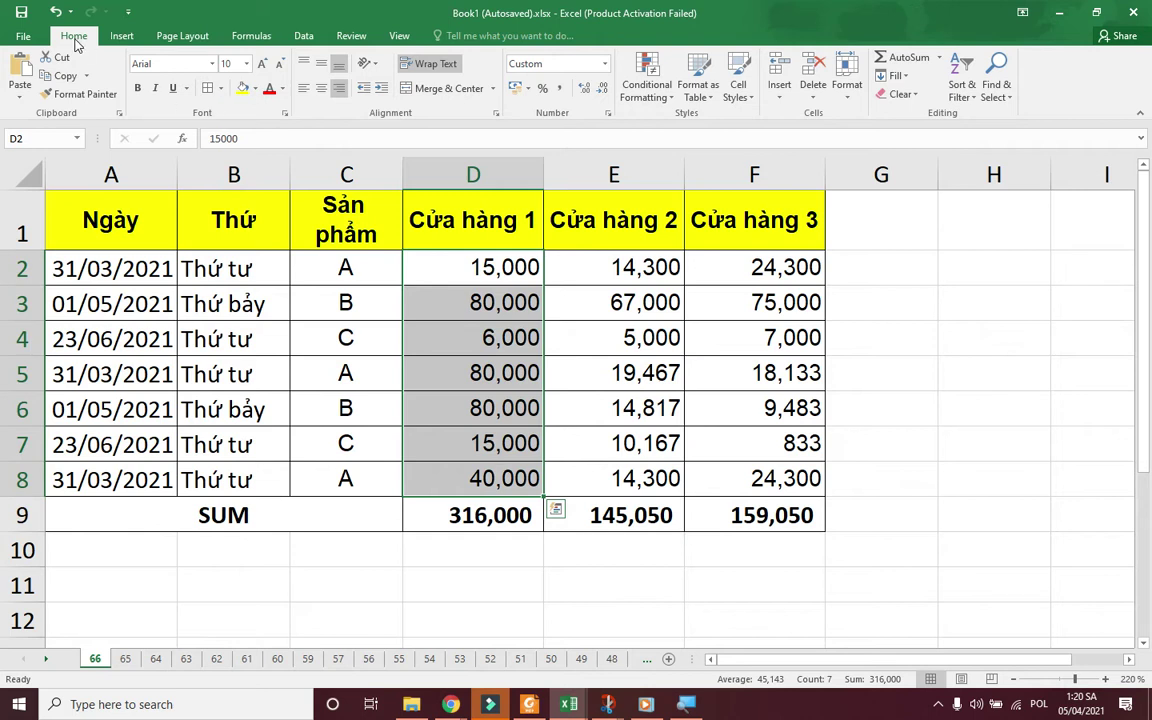
# - Apply the Directional 3 Arrows (Colored) icon set to D2:D8
pyautogui.click(645, 98)
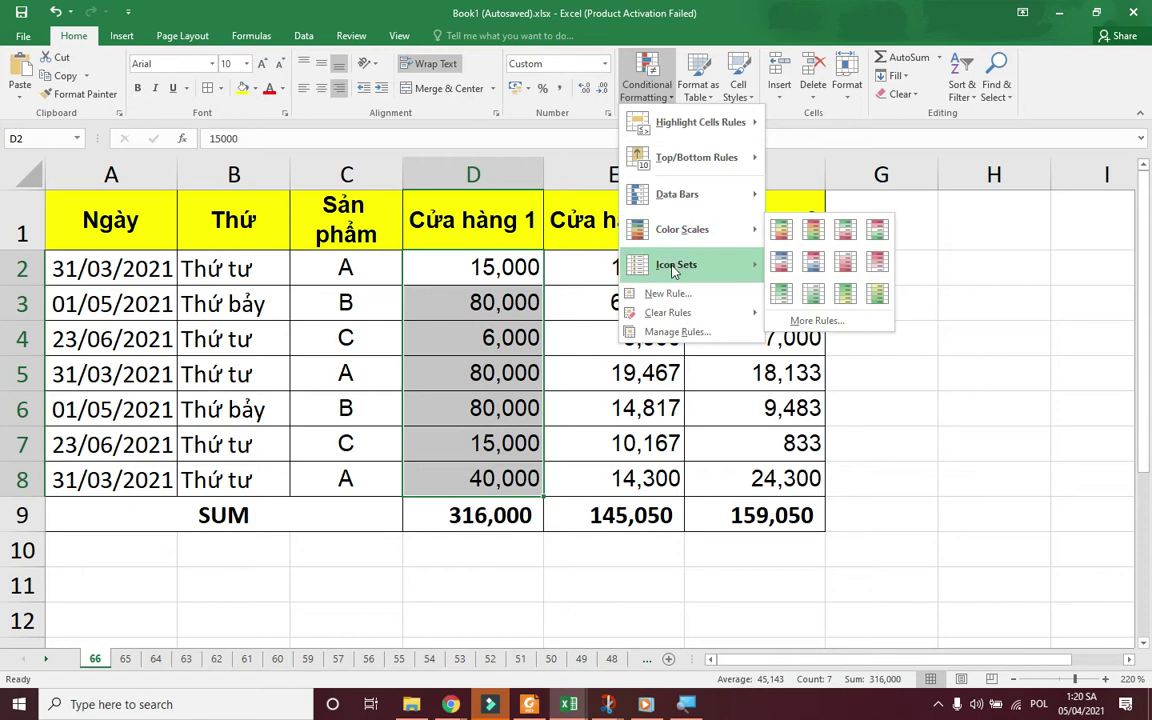
pyautogui.moveTo(674, 272)
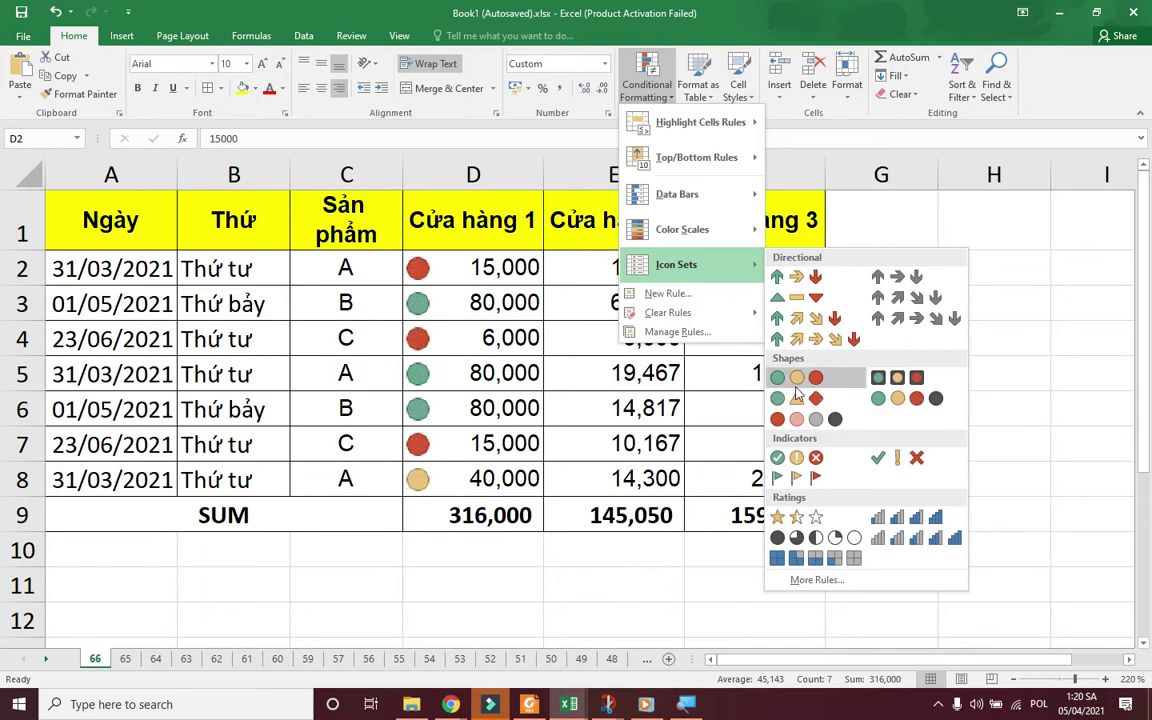
pyautogui.click(798, 288)
pyautogui.click(655, 310)
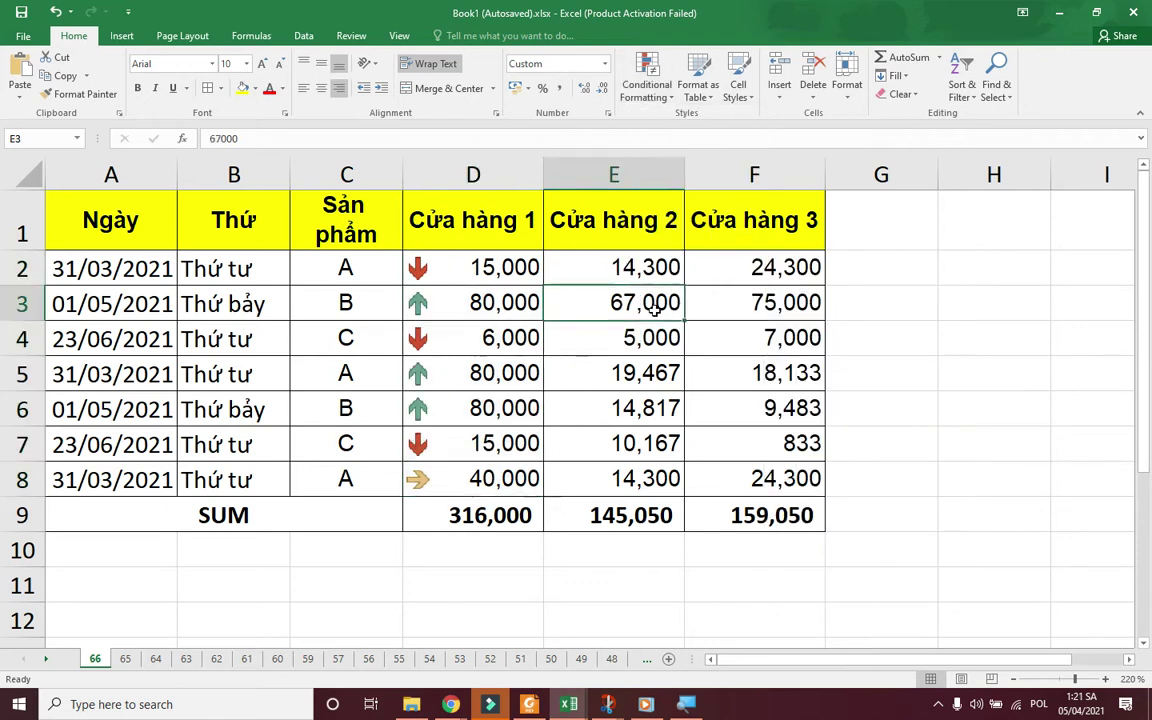
# - Select E2:E8 and start a custom icon-set rule from Icon Sets > More Rules
pyautogui.moveTo(628, 268); pyautogui.dragTo(618, 455)
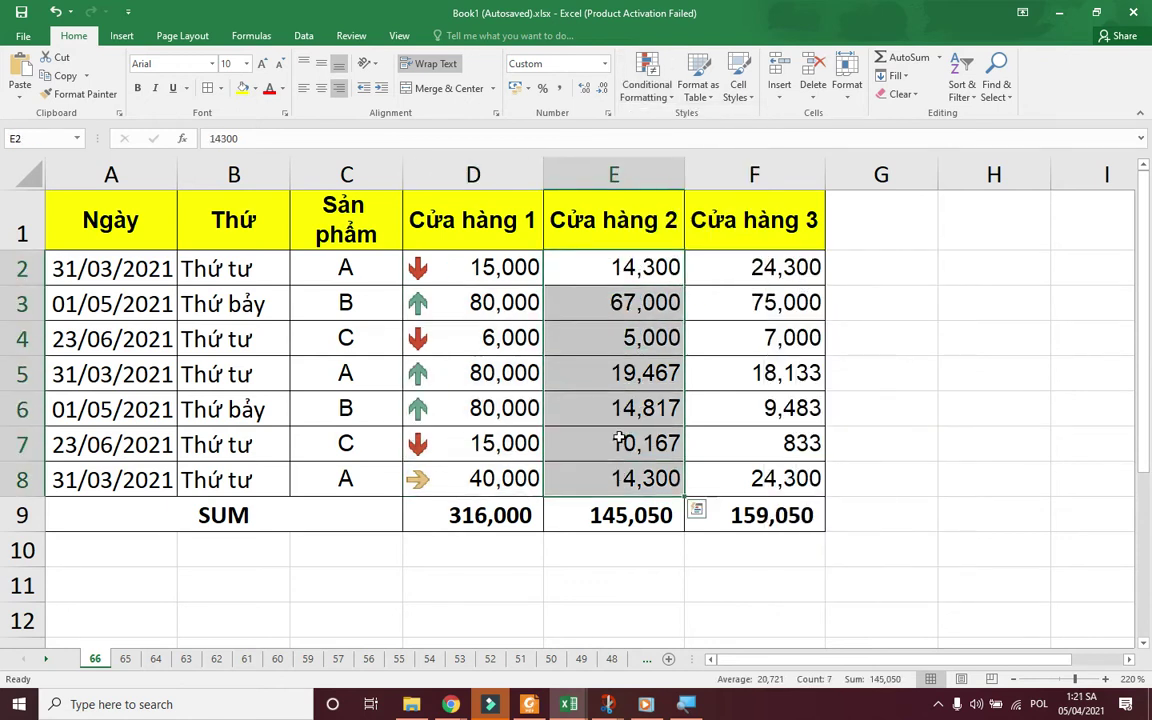
pyautogui.click(648, 88)
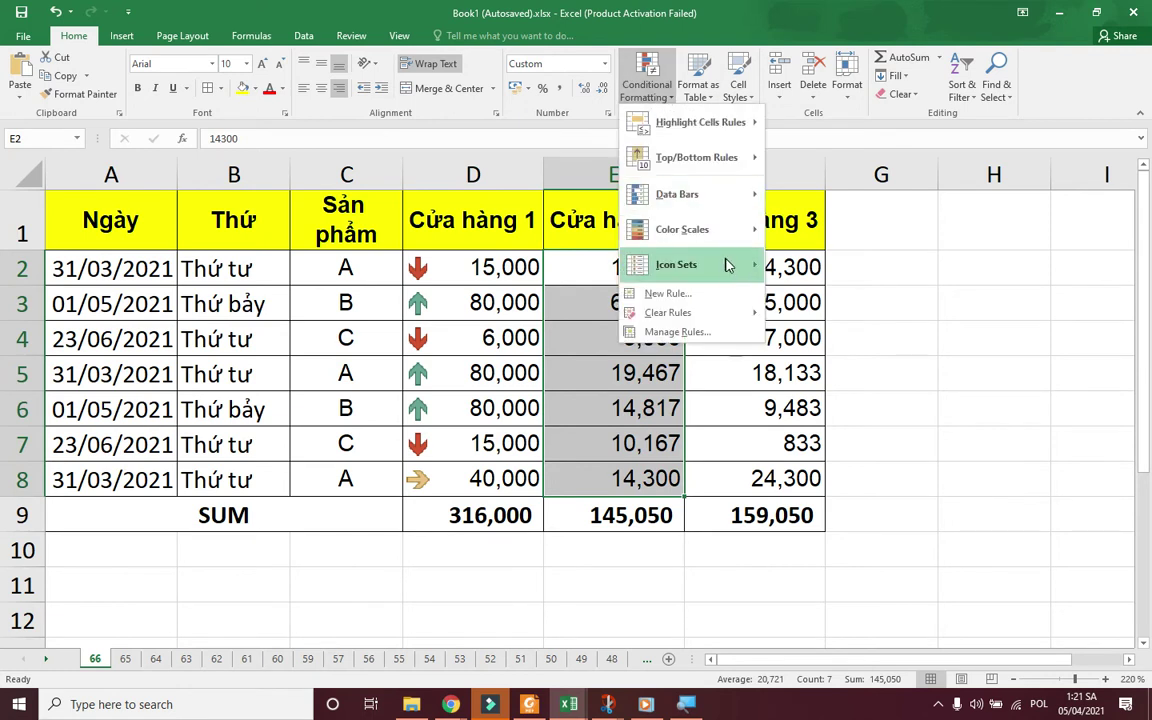
pyautogui.moveTo(729, 268)
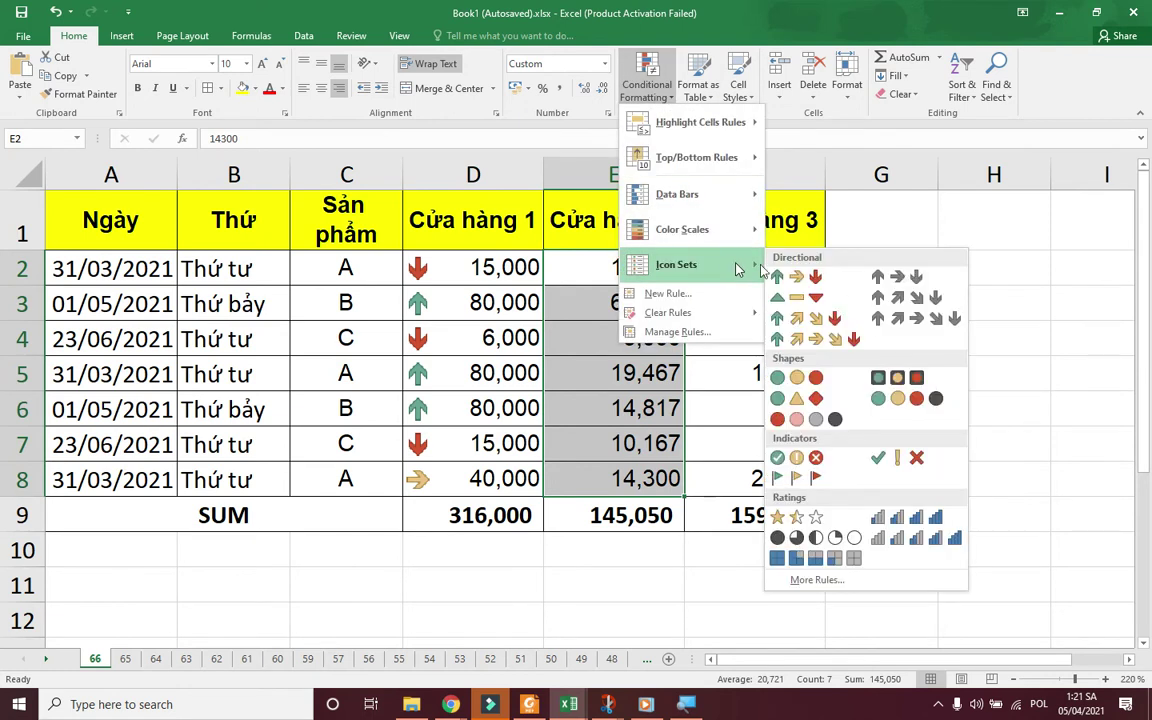
pyautogui.click(785, 588)
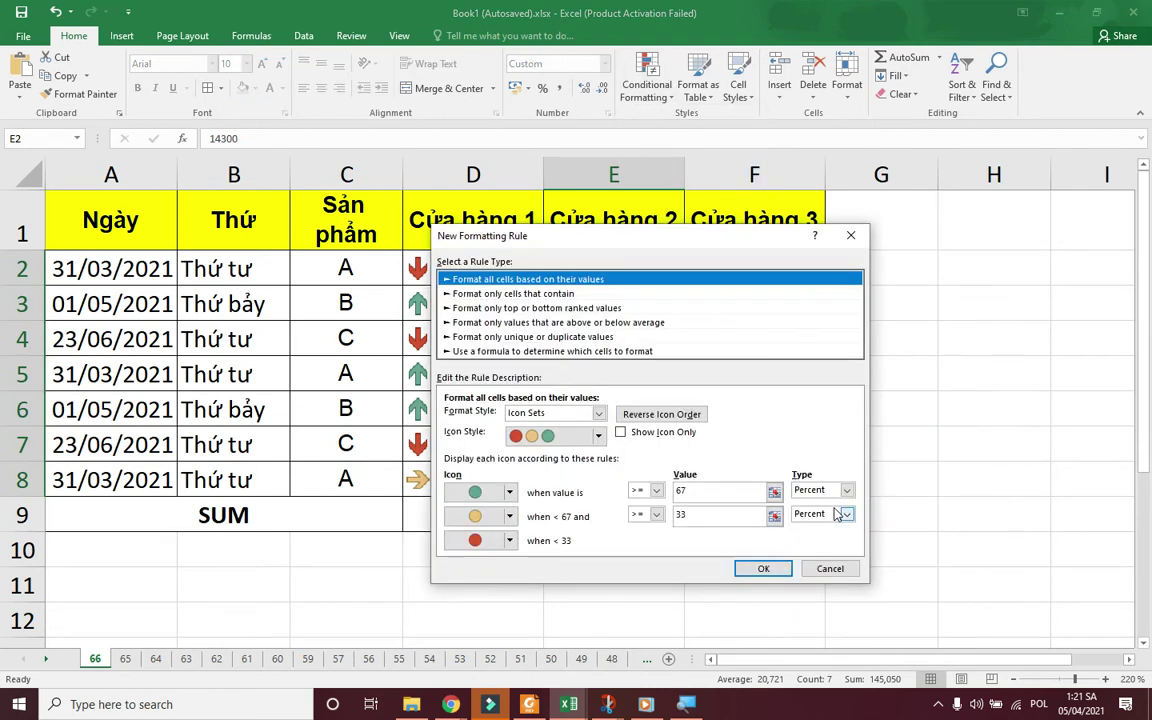
pyautogui.moveTo(657, 250); pyautogui.dragTo(951, 165)
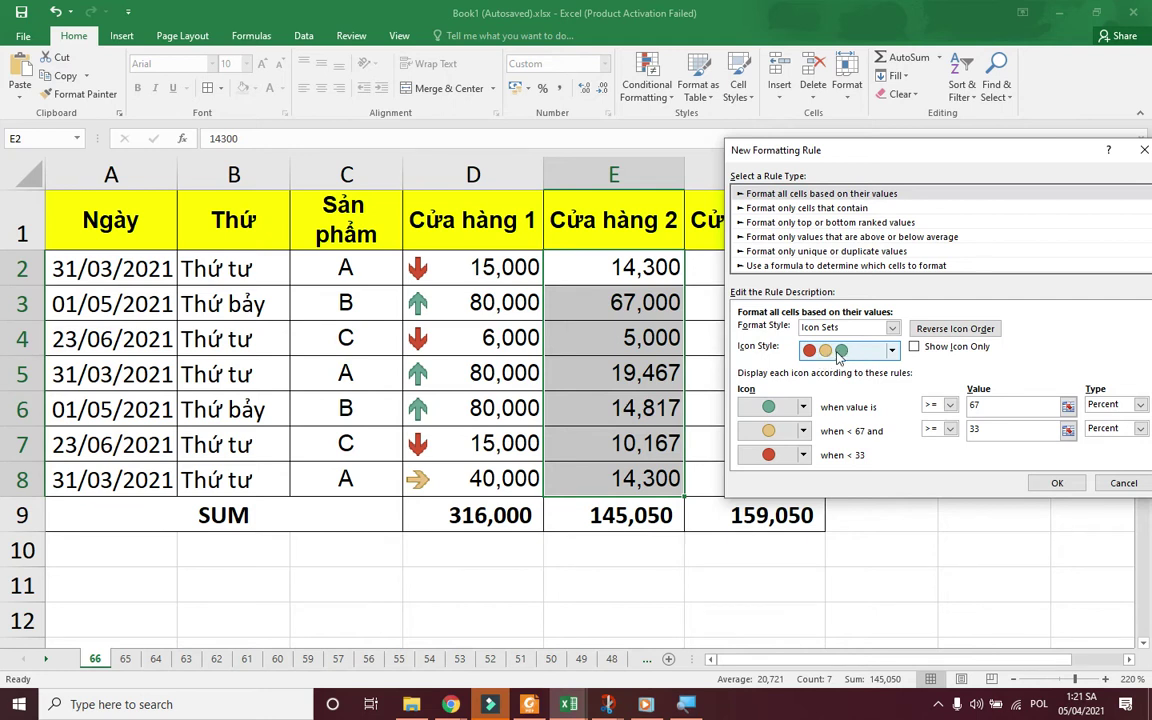
pyautogui.moveTo(820, 148); pyautogui.dragTo(735, 138)
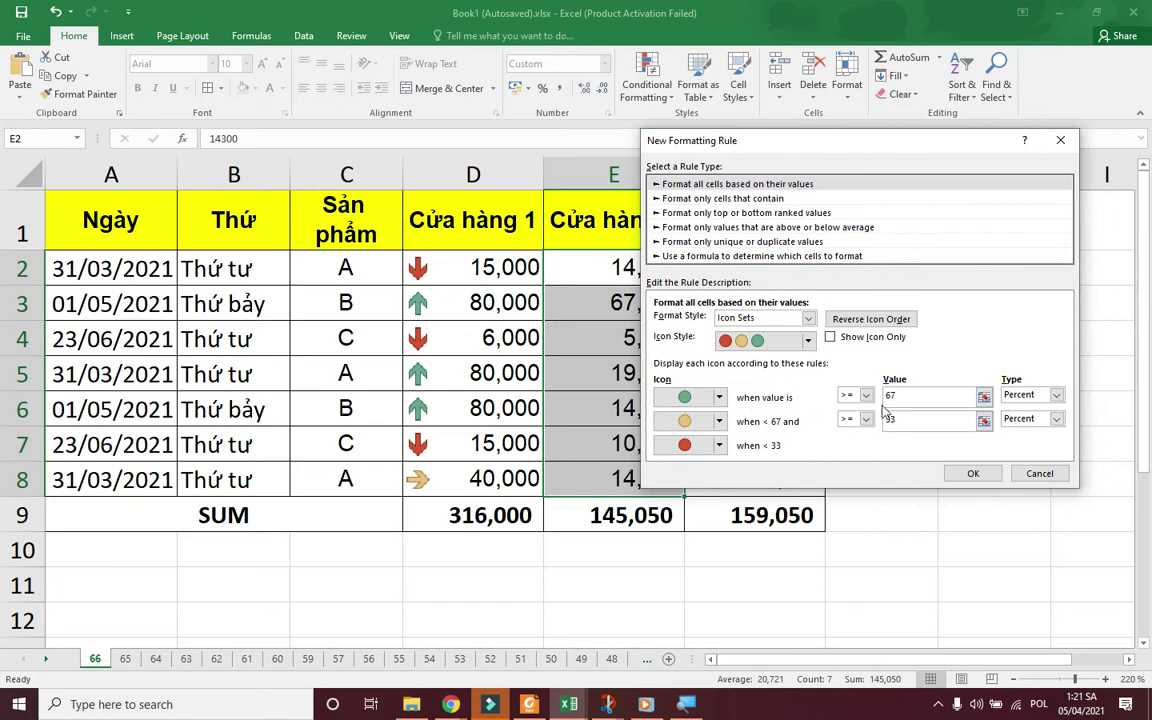
# - Set the circle thresholds to 75 and 50 Percent and apply the rule
pyautogui.click(922, 400)
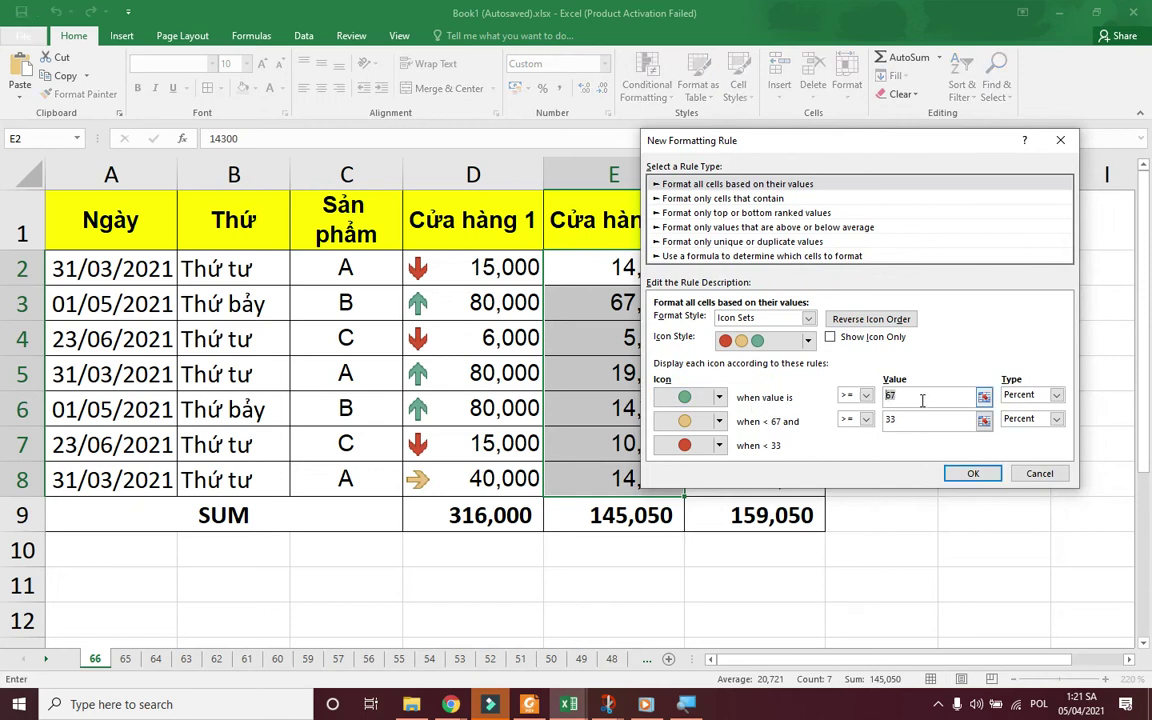
pyautogui.doubleClick(922, 400)
pyautogui.click(930, 396)
pyautogui.write('5')
pyautogui.click(1022, 396)
pyautogui.click(1018, 420)
pyautogui.doubleClick(913, 396)
pyautogui.write('67')
pyautogui.doubleClick(889, 420)
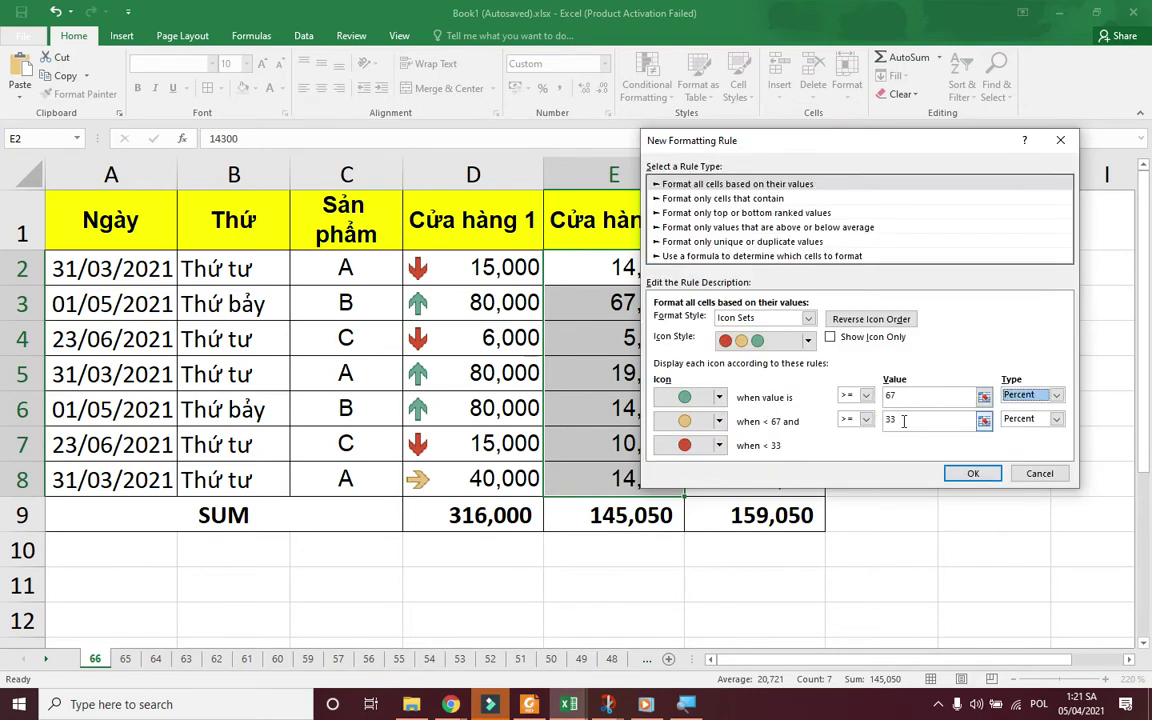
pyautogui.doubleClick(970, 397)
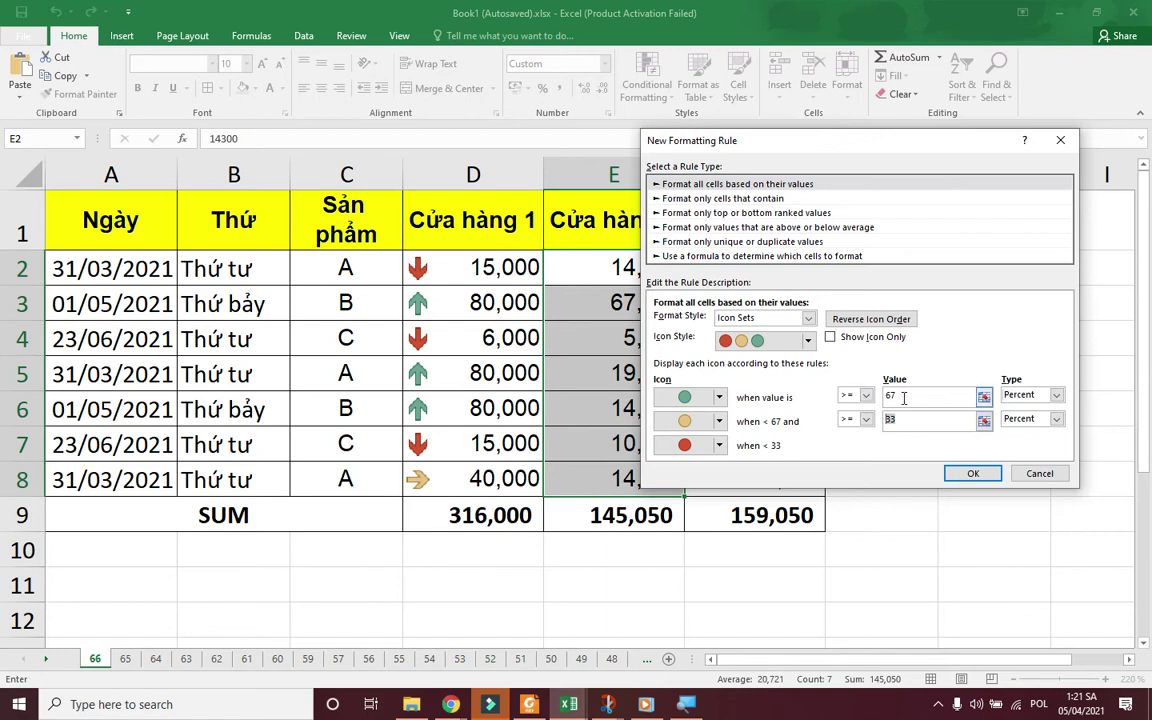
pyautogui.write('75')
pyautogui.doubleClick(889, 420)
pyautogui.write('0')
pyautogui.click(972, 473)
# - Enter 5000 into a Cửa hàng 2 cell, correcting an initial 30000 entry
pyautogui.click(836, 477)
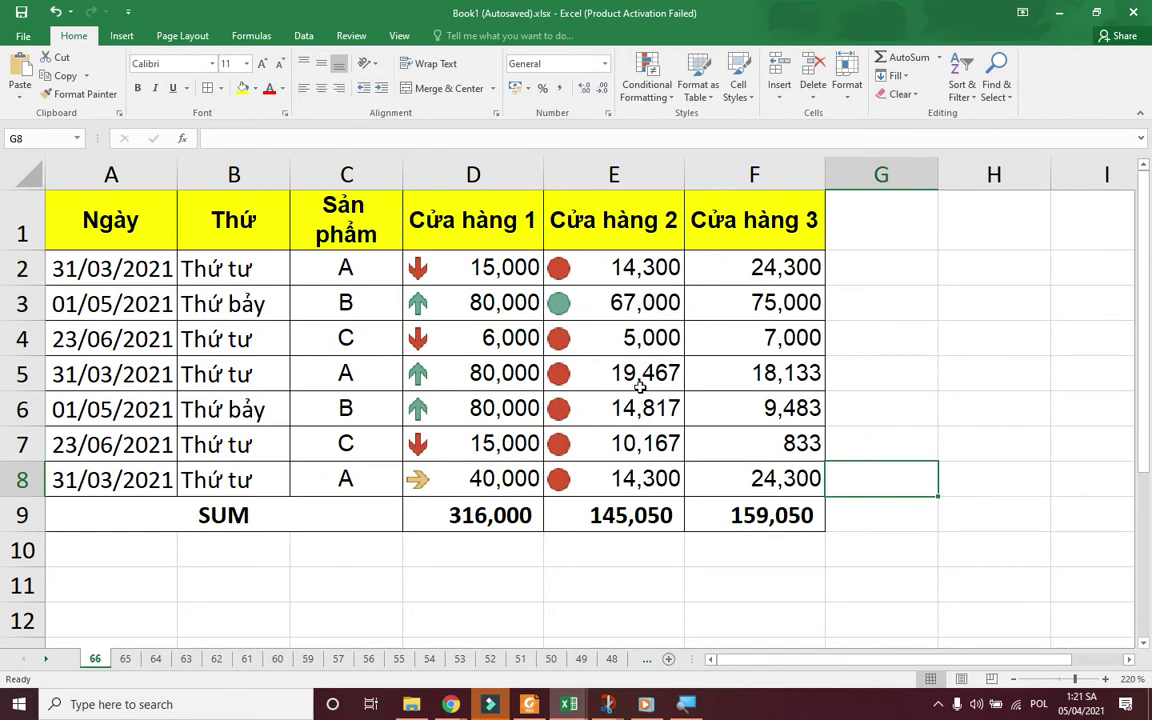
pyautogui.click(638, 380)
pyautogui.write('3')
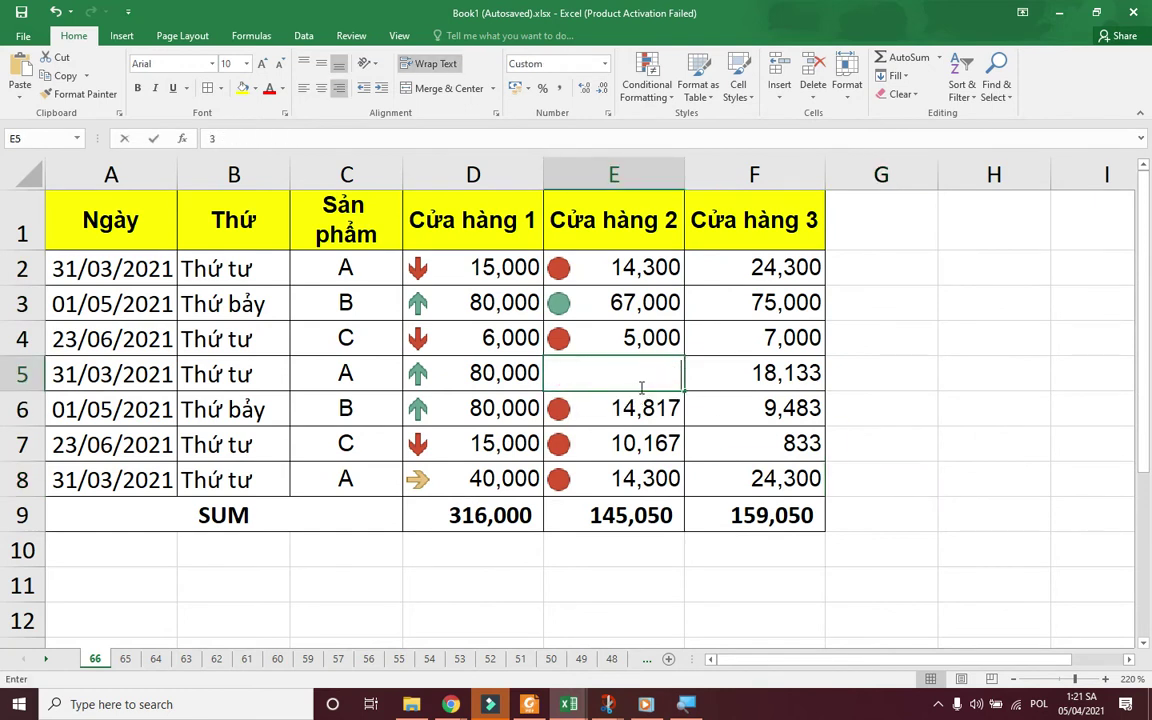
pyautogui.write('0000')
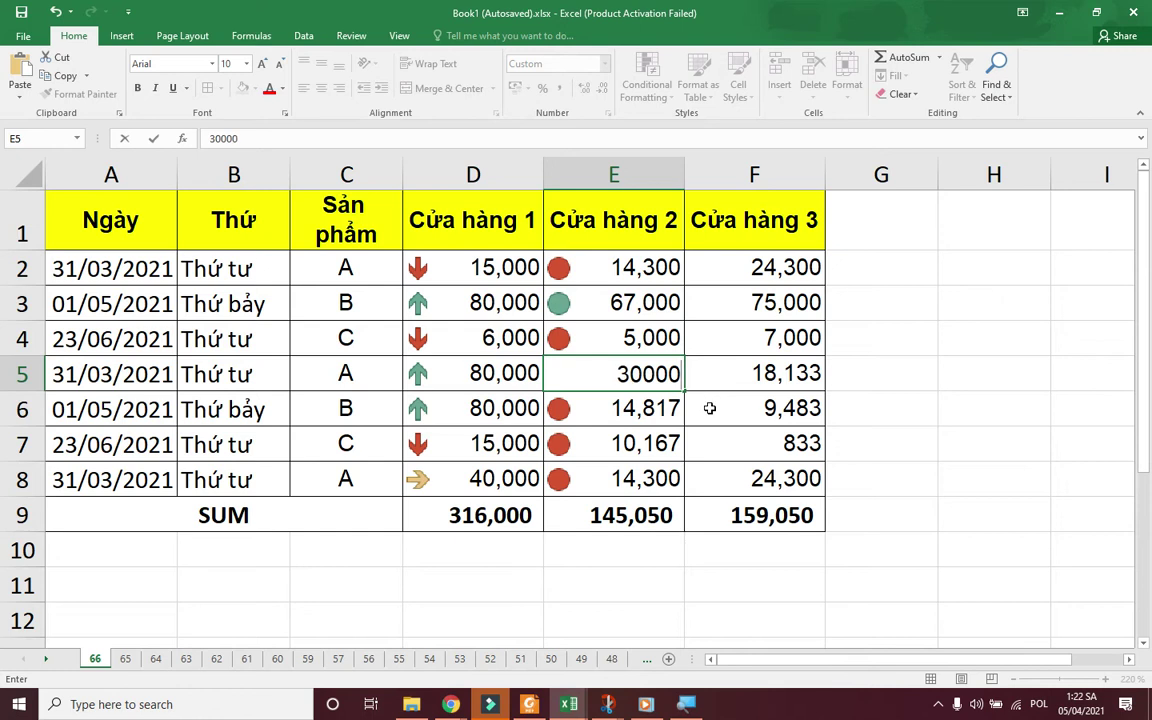
pyautogui.press('BackSpace')
pyautogui.press('BackSpace')
pyautogui.press('BackSpace')
pyautogui.write('5000')
pyautogui.click(697, 432)
pyautogui.doubleClick(614, 373)
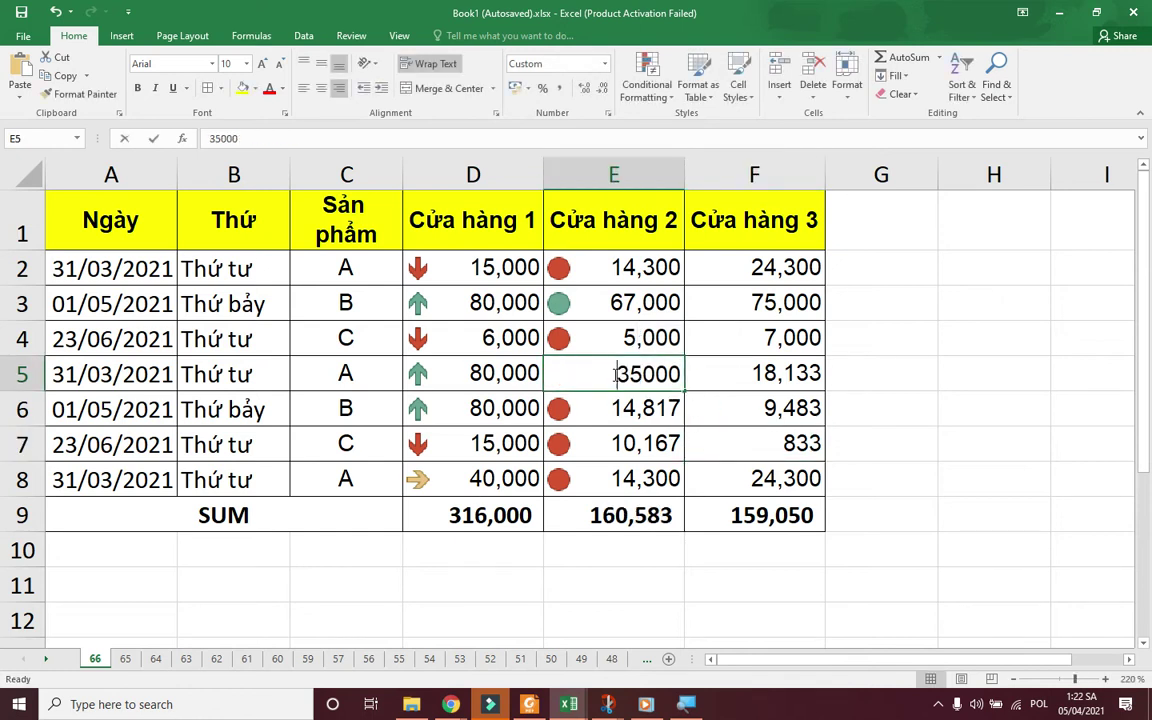
pyautogui.click(583, 256)
# - Change the 35,000 value in E5 to 40,000
pyautogui.moveTo(651, 358); pyautogui.dragTo(620, 478)
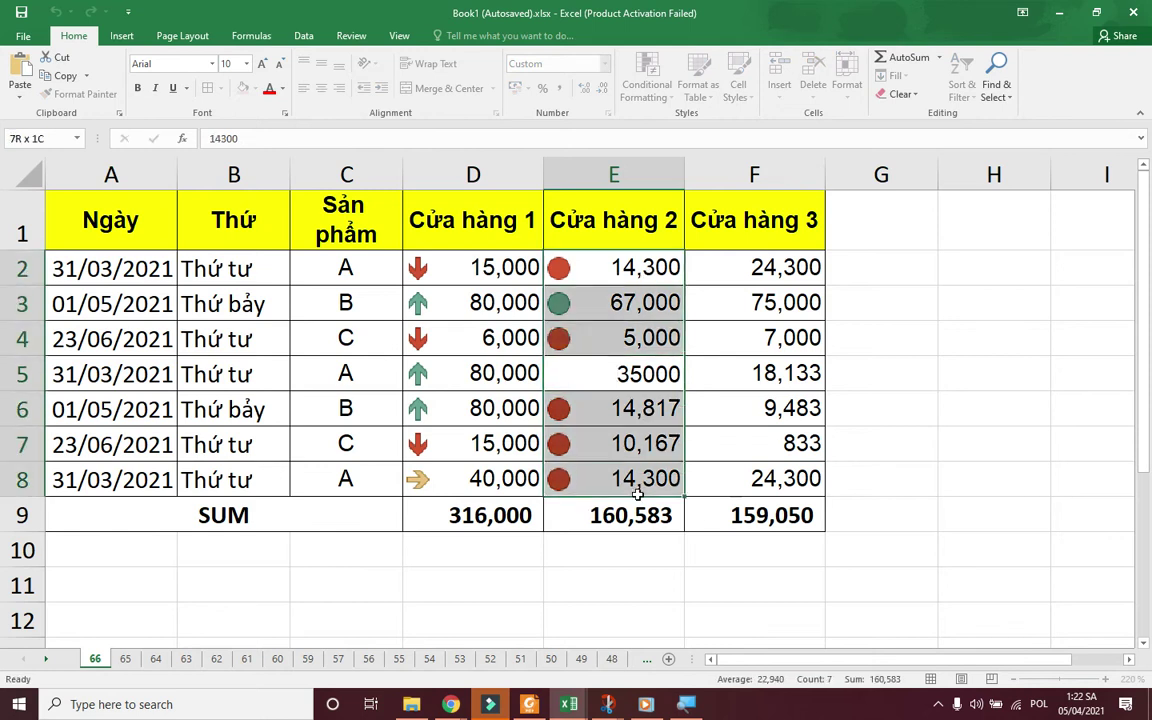
pyautogui.click(905, 466)
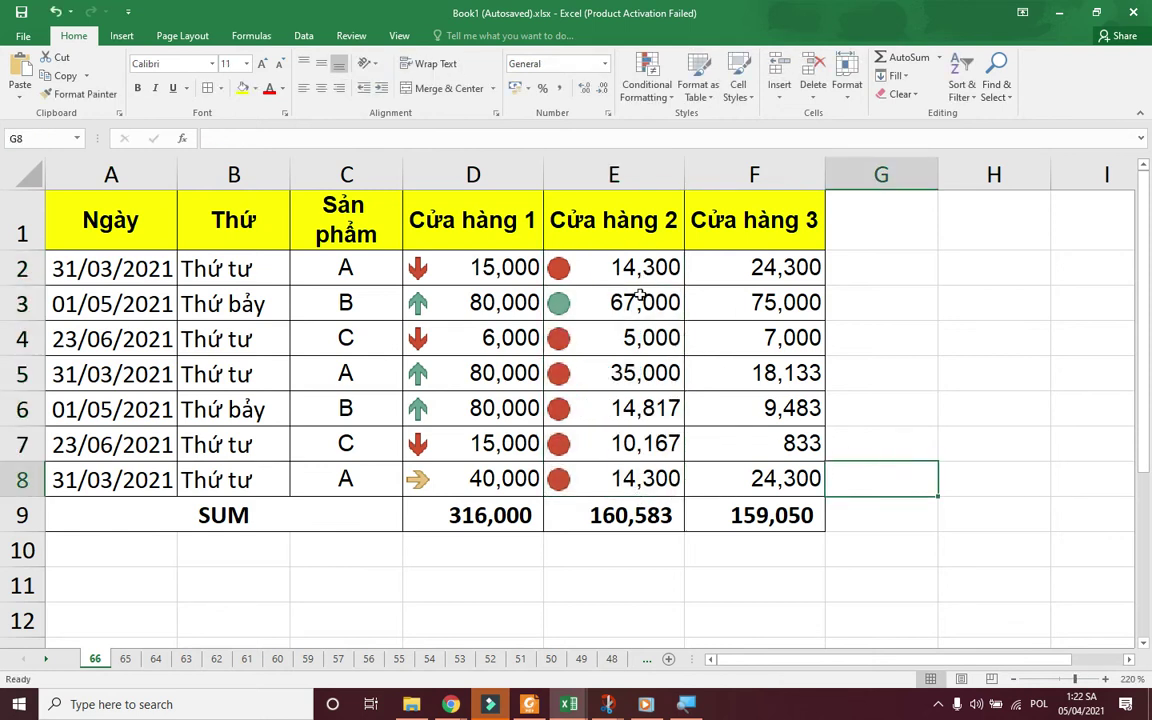
pyautogui.moveTo(628, 268); pyautogui.dragTo(635, 485)
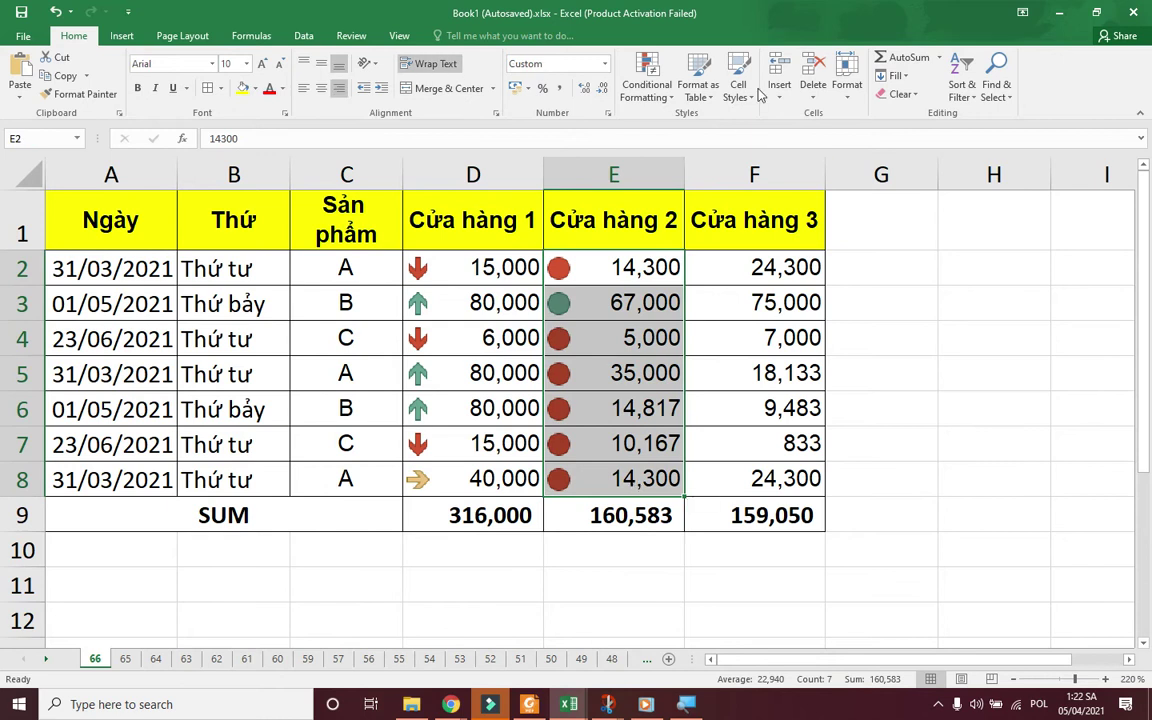
pyautogui.click(629, 368)
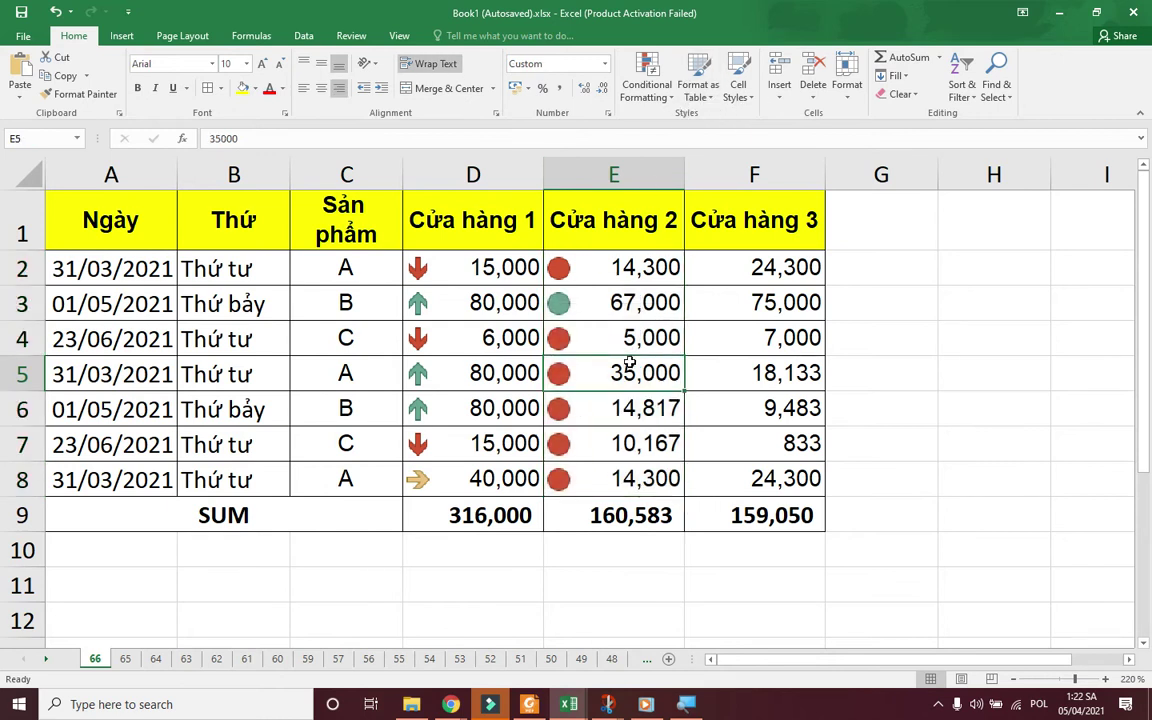
pyautogui.doubleClick(629, 378)
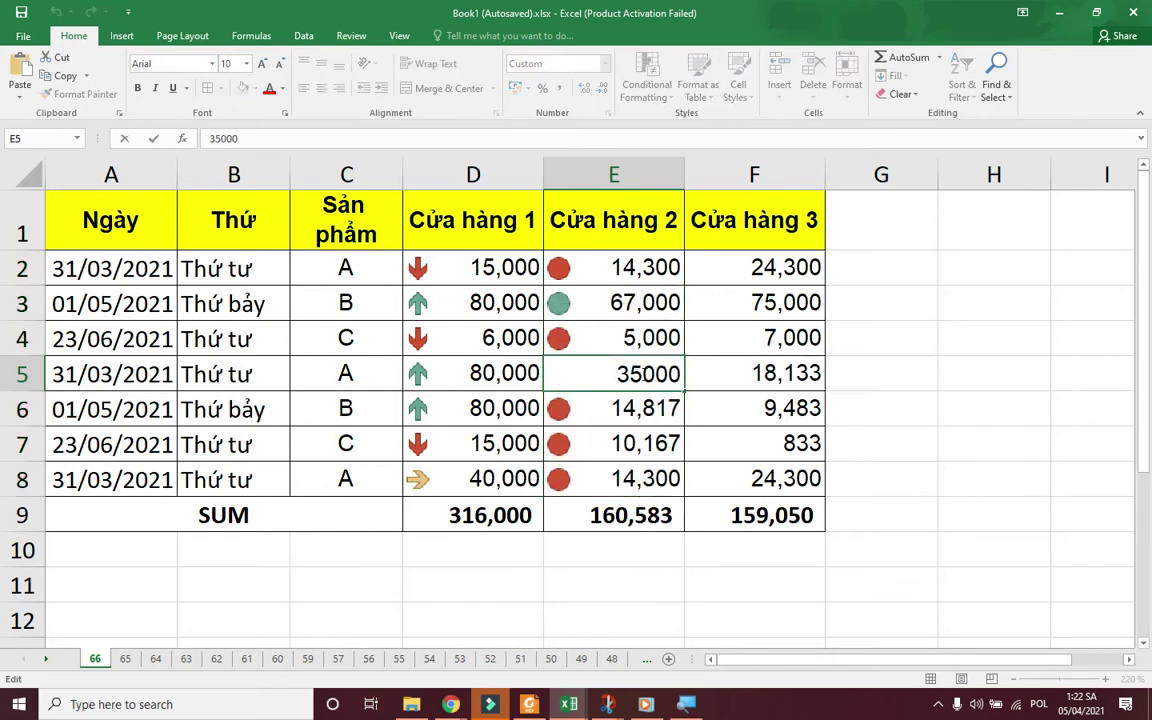
pyautogui.moveTo(643, 375); pyautogui.dragTo(602, 378)
pyautogui.write('40')
pyautogui.press('Return')
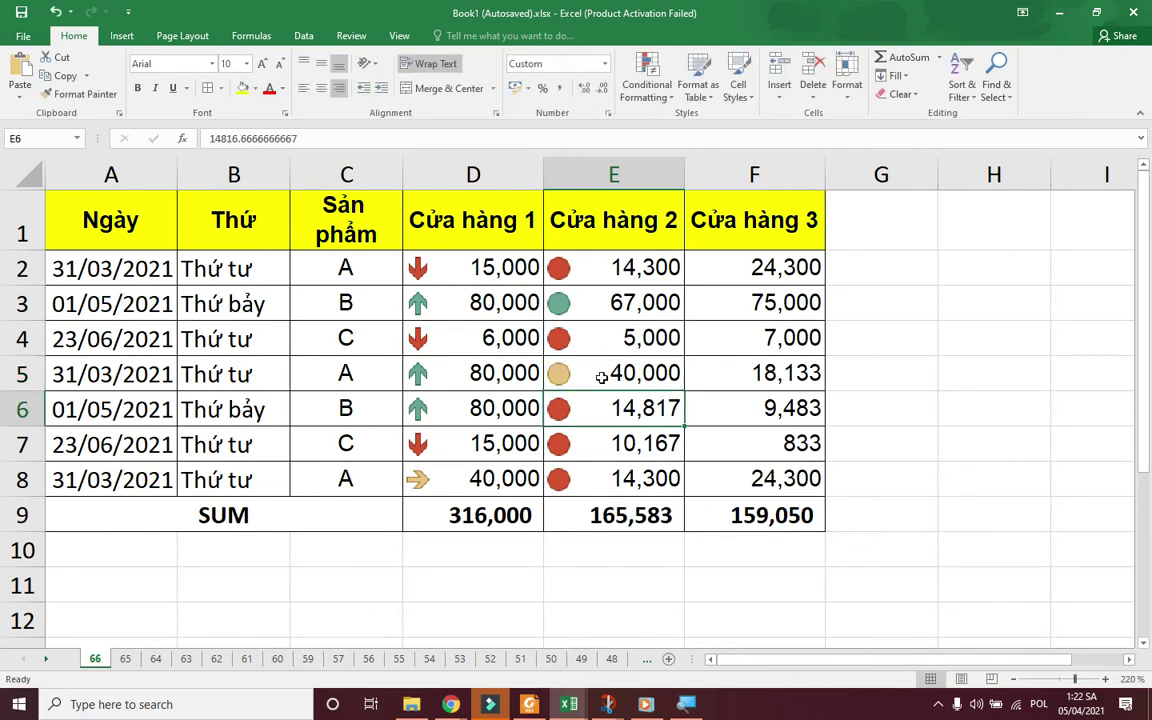
# - Review the circles for 5,000, 67,000 and 40,000 in the Cửa hàng 2 column
pyautogui.click(578, 328)
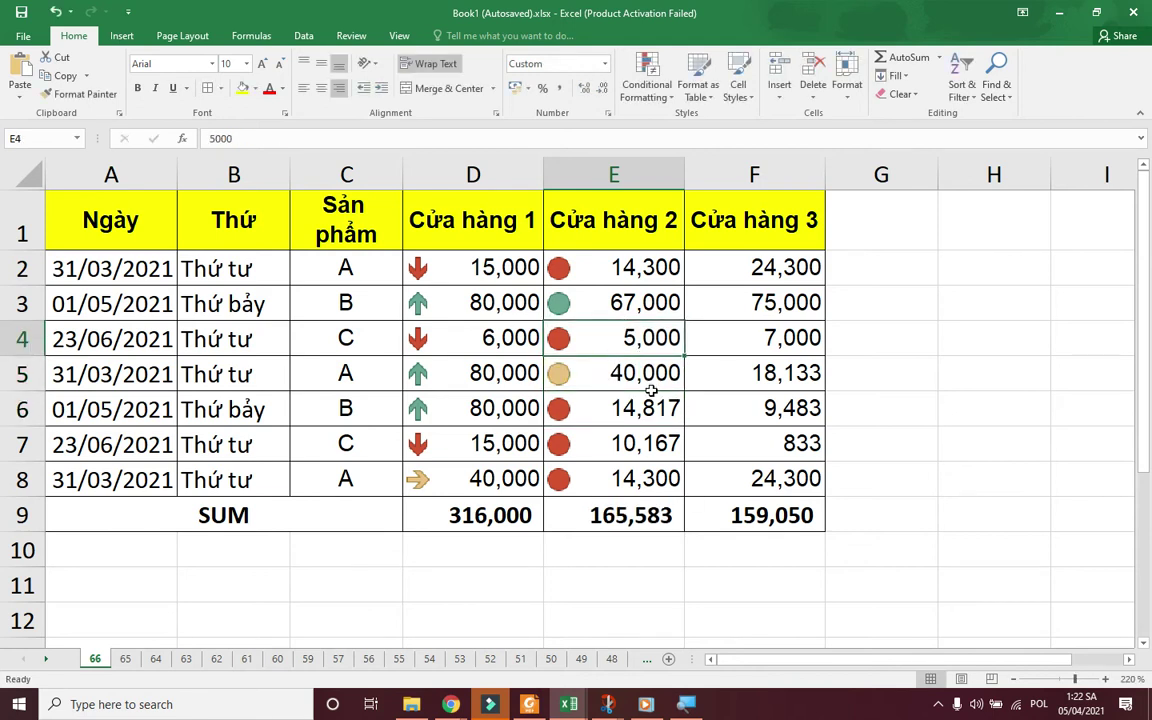
pyautogui.click(617, 297)
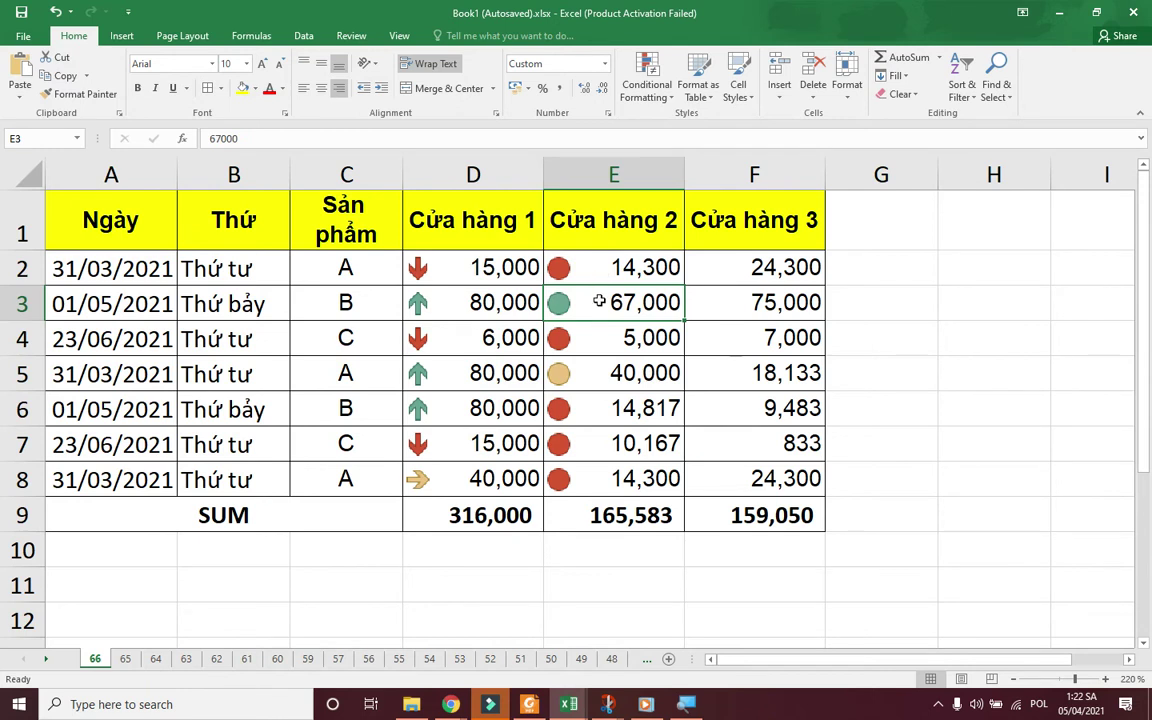
pyautogui.click(622, 368)
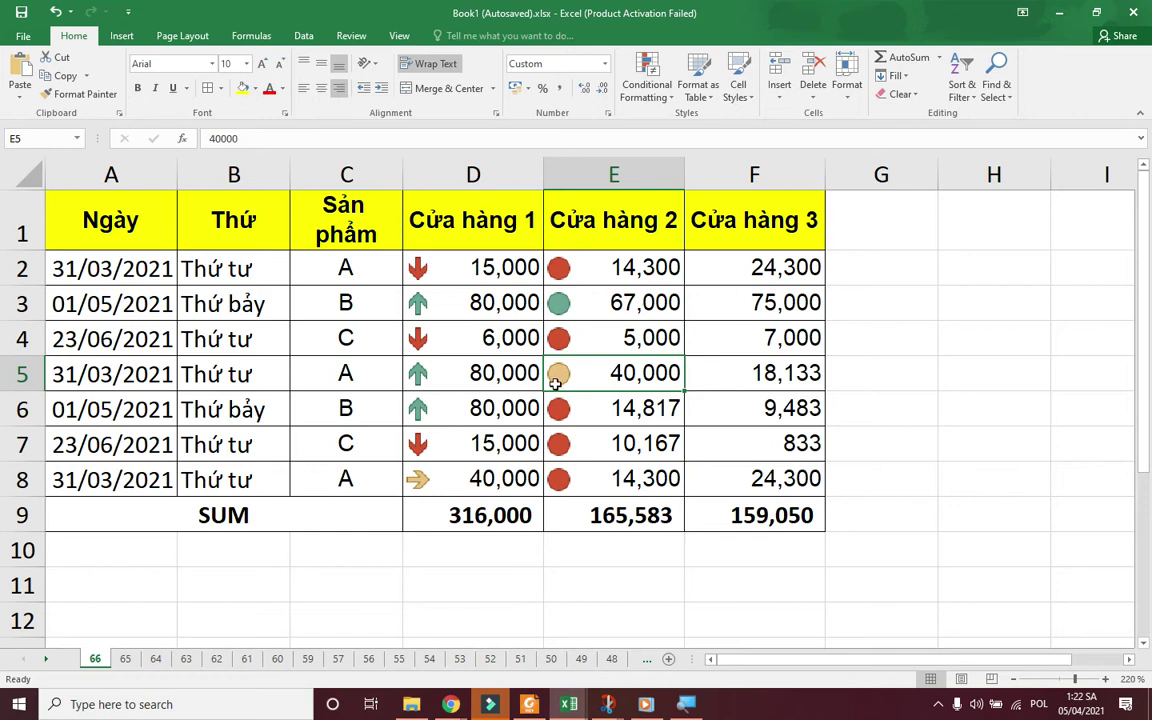
pyautogui.moveTo(609, 265)
pyautogui.mouseDown()
pyautogui.moveTo(607, 512)
pyautogui.moveTo(609, 487)
pyautogui.mouseUp()
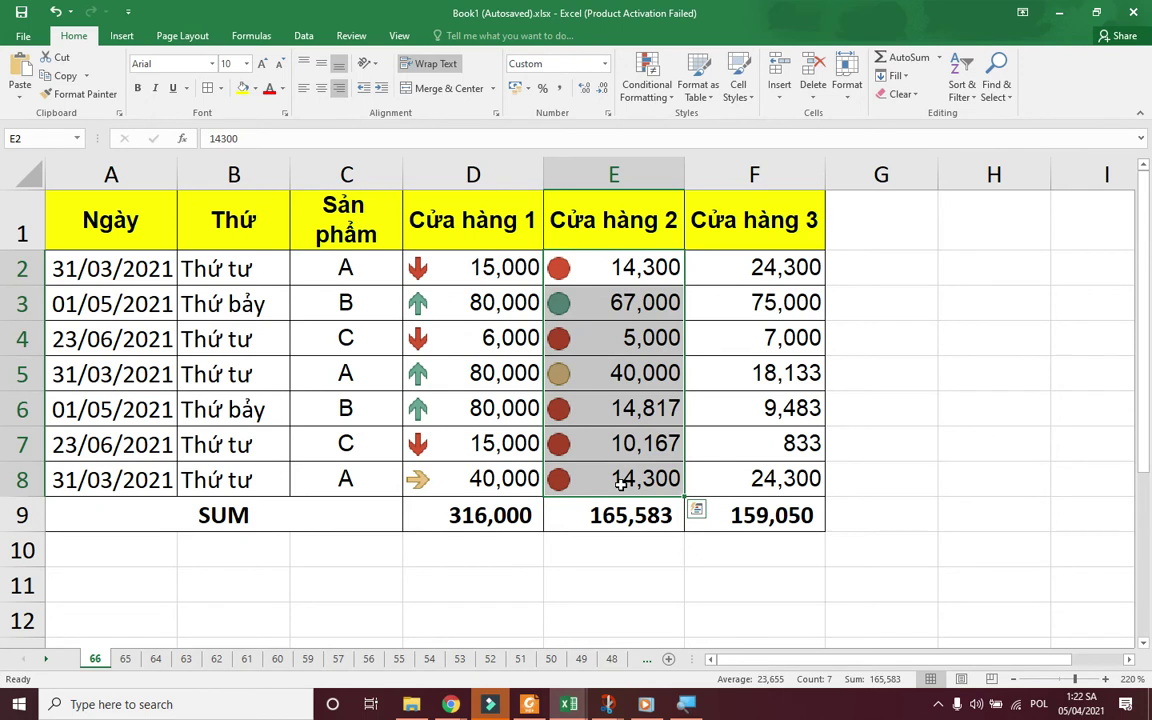
pyautogui.click(1012, 506)
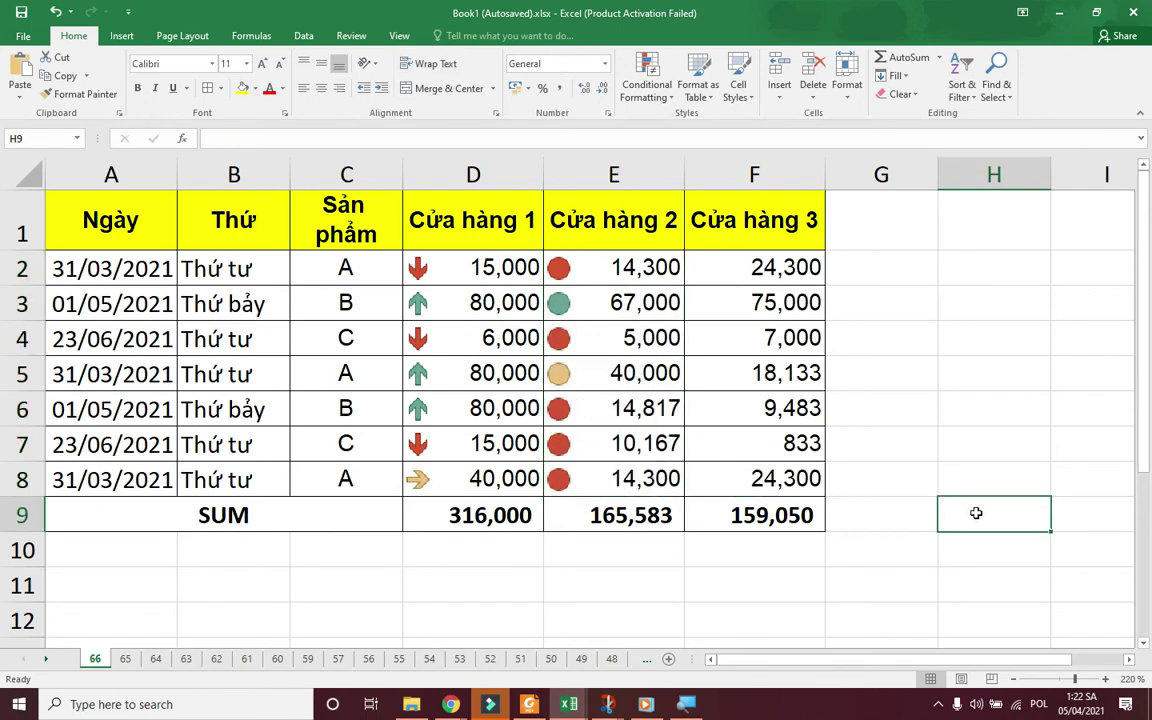
# - Apply the 5 Boxes rating icon set to the Cửa hàng 3 values F2:F8
pyautogui.moveTo(759, 267); pyautogui.dragTo(780, 480)
pyautogui.click(643, 92)
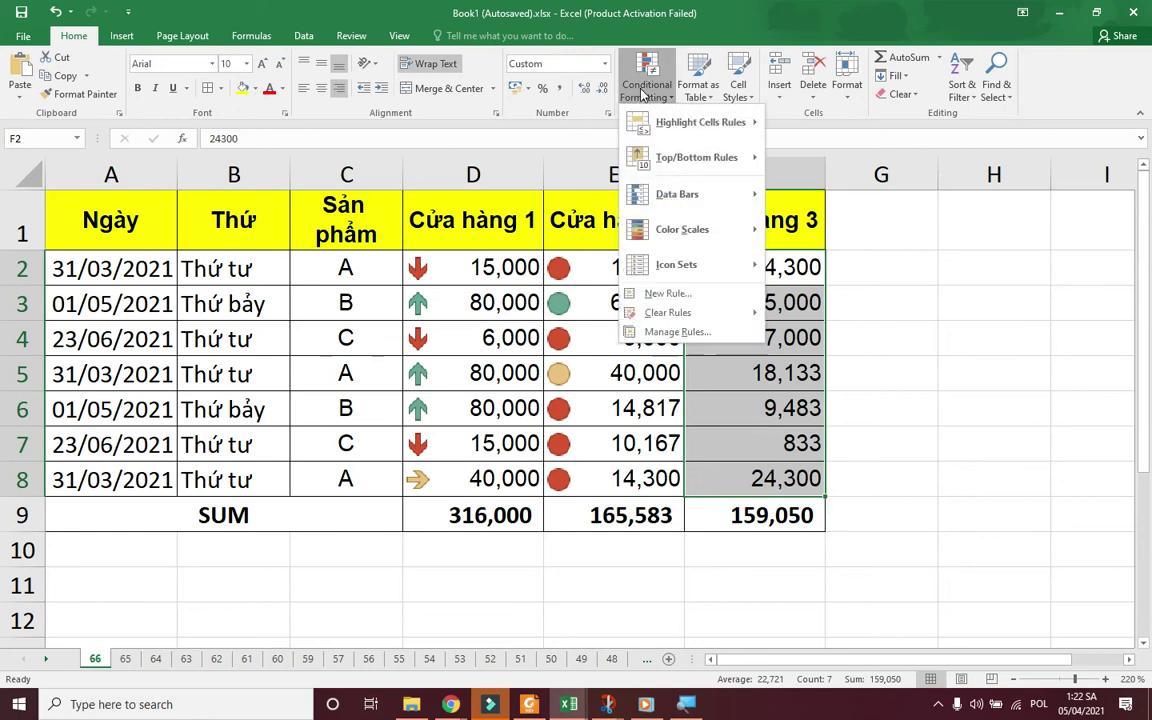
pyautogui.moveTo(648, 120)
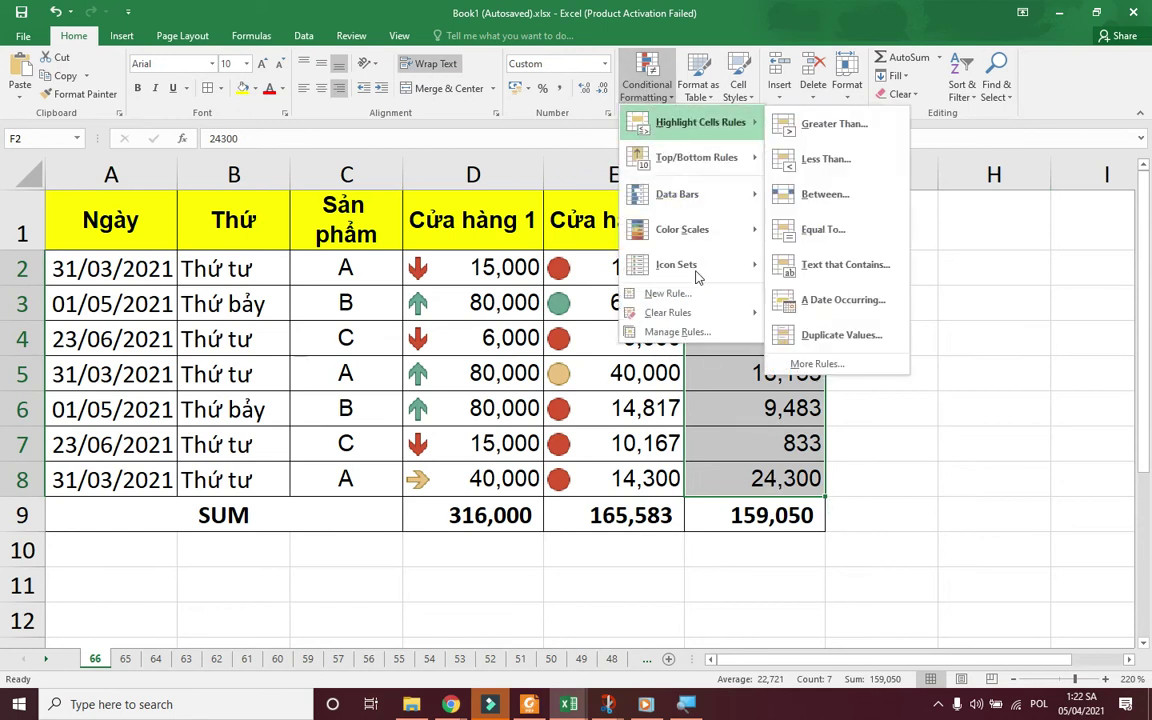
pyautogui.moveTo(690, 266)
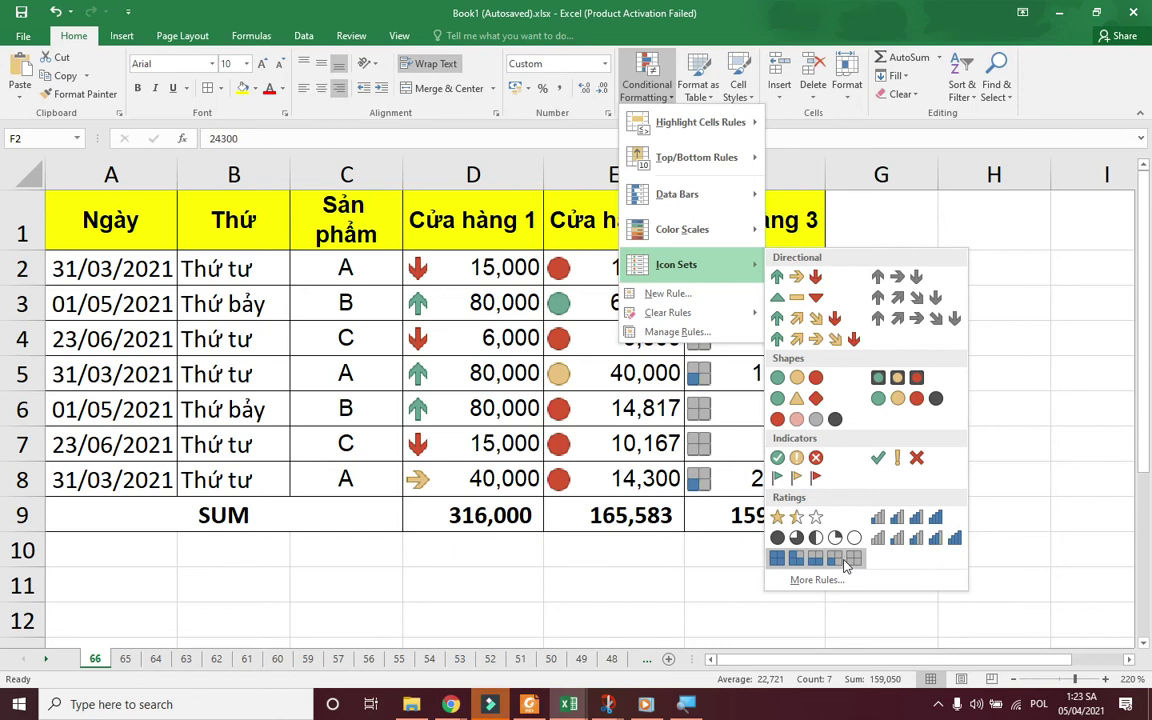
pyautogui.click(843, 563)
# - Reselect the Cửa hàng 3 values for further conditional formatting
pyautogui.click(930, 431)
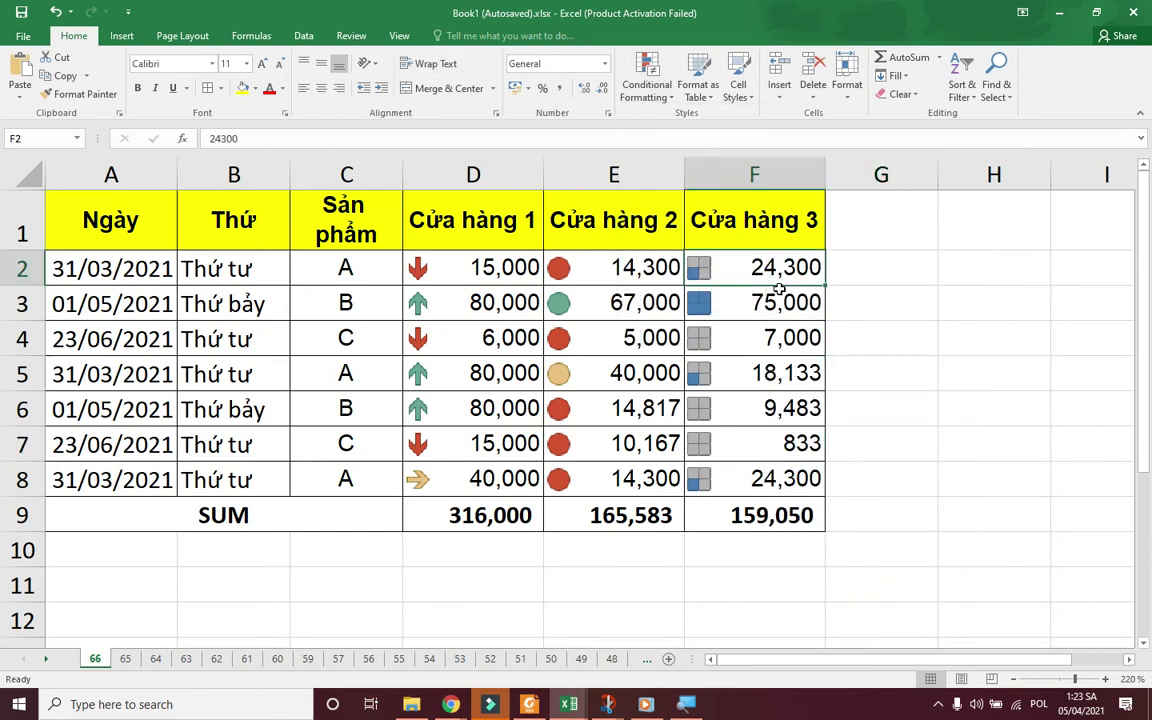
pyautogui.moveTo(784, 267); pyautogui.dragTo(771, 472)
pyautogui.click(646, 78)
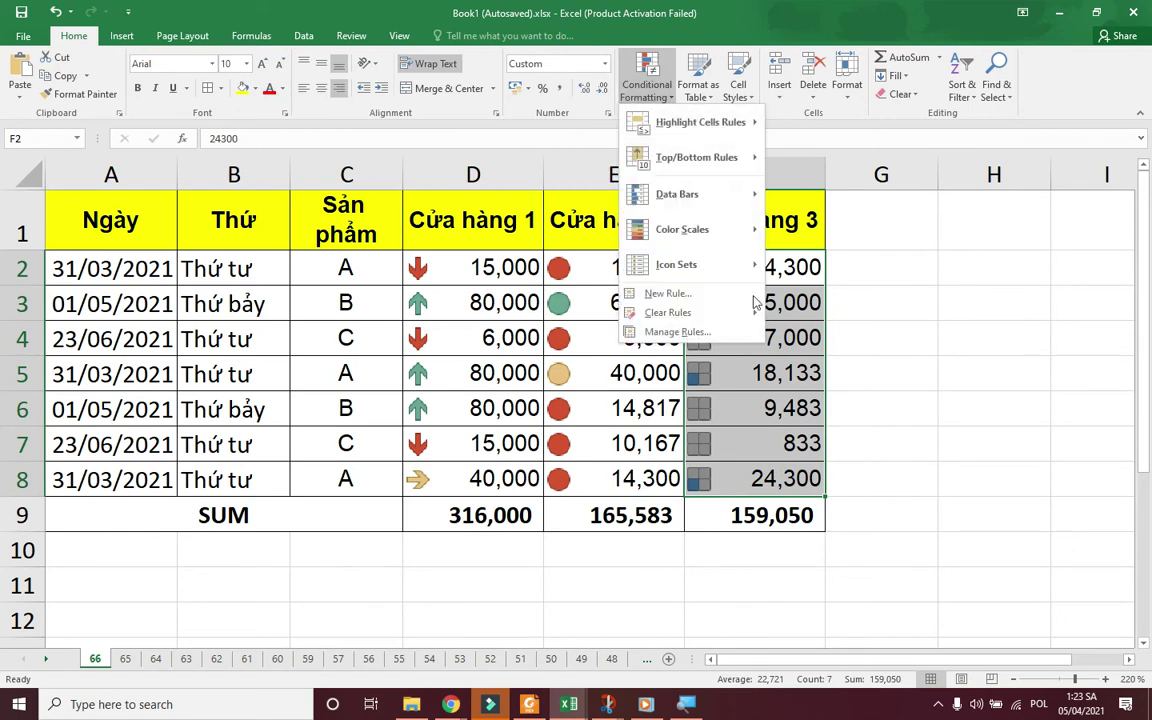
# - Choose Icon Sets > More Rules to start a custom rule for Cửa hàng 3
pyautogui.moveTo(733, 324)
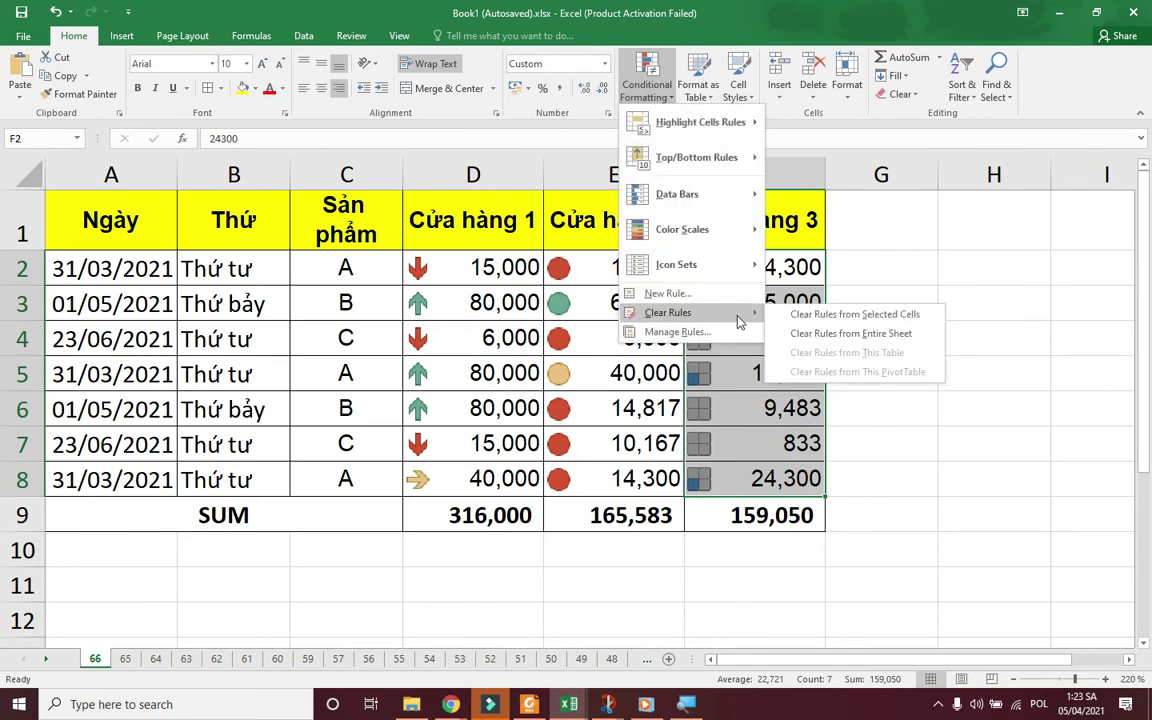
pyautogui.moveTo(740, 230)
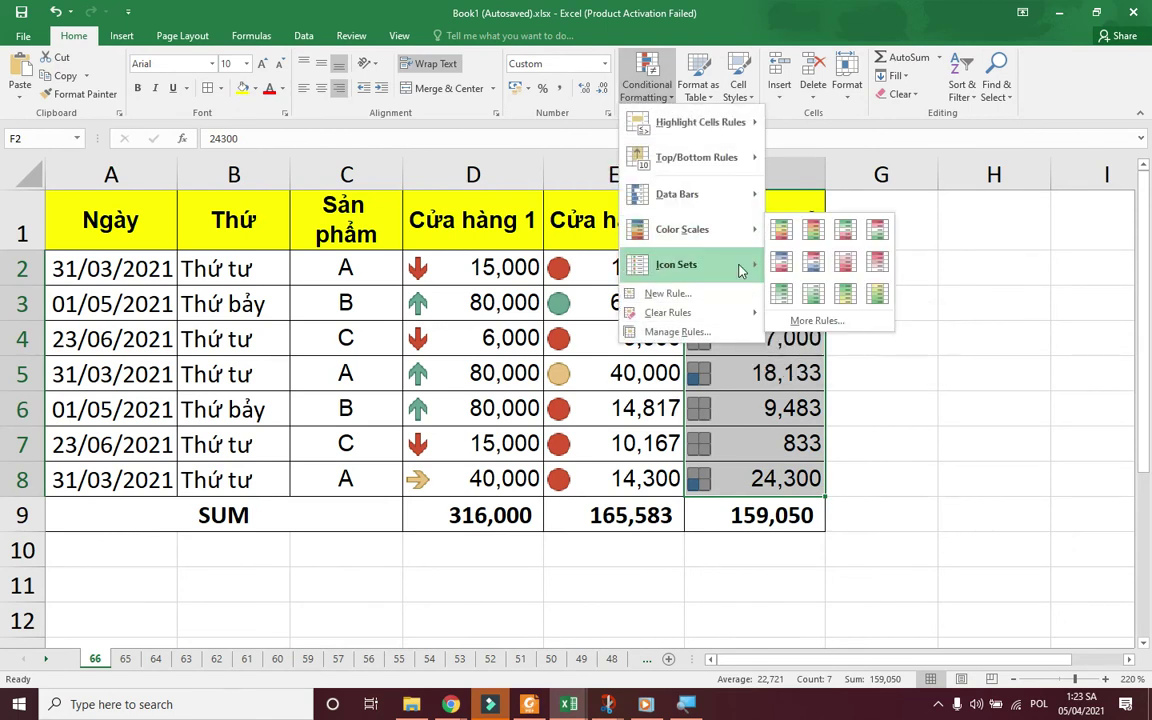
pyautogui.moveTo(740, 270)
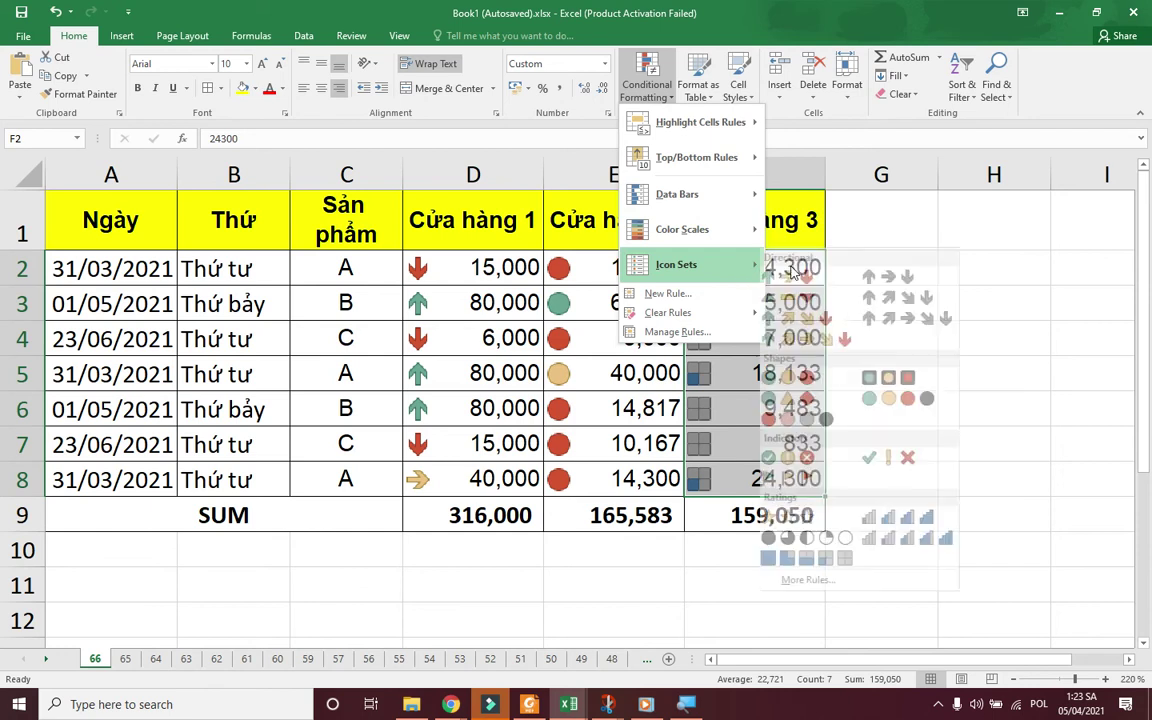
pyautogui.click(796, 581)
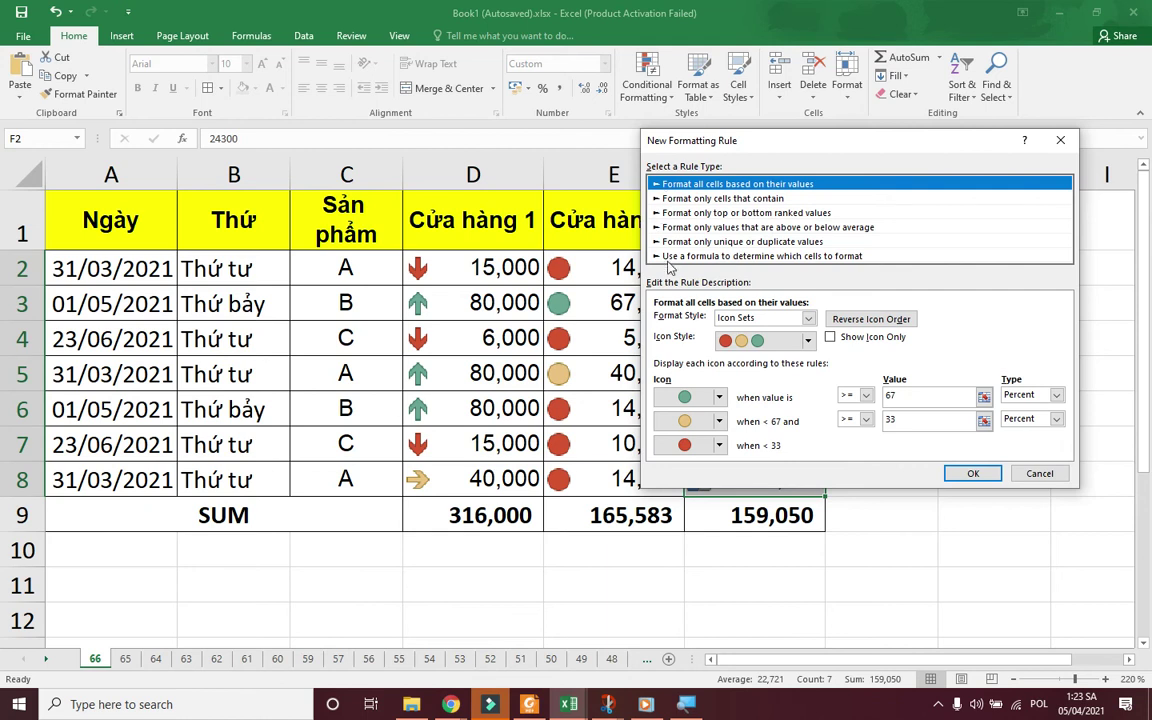
# - Switch the Cửa hàng 3 icon style to red, yellow, green circles and confirm
pyautogui.click(759, 343)
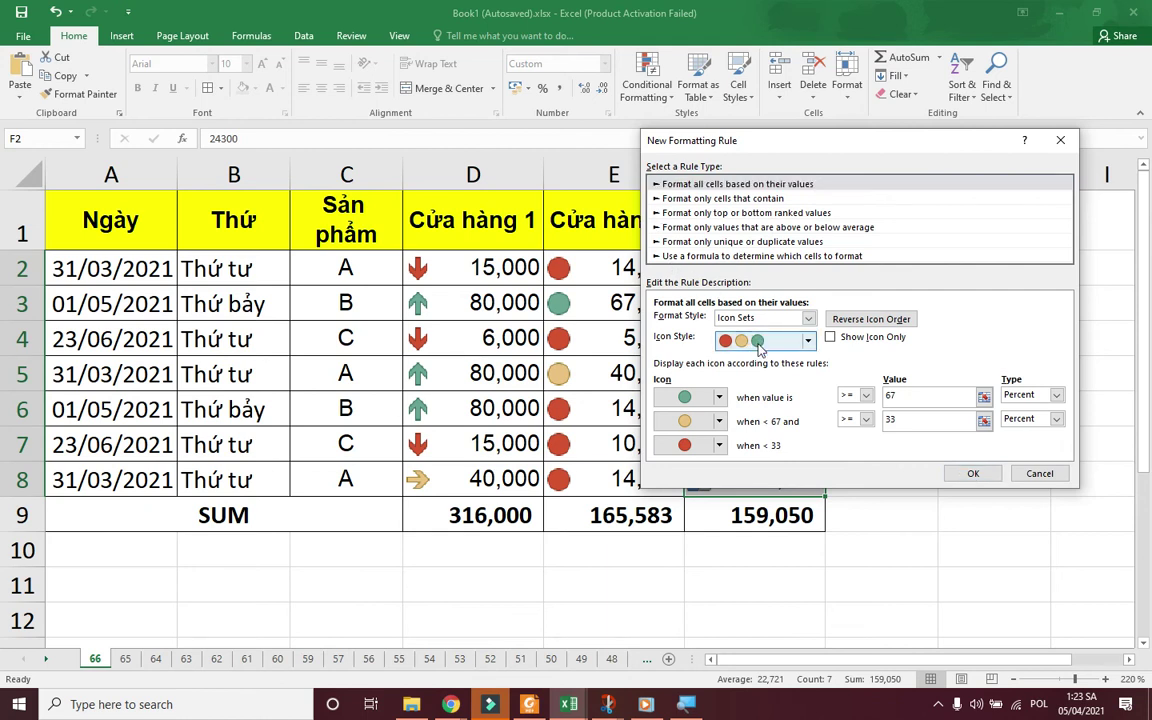
pyautogui.click(809, 342)
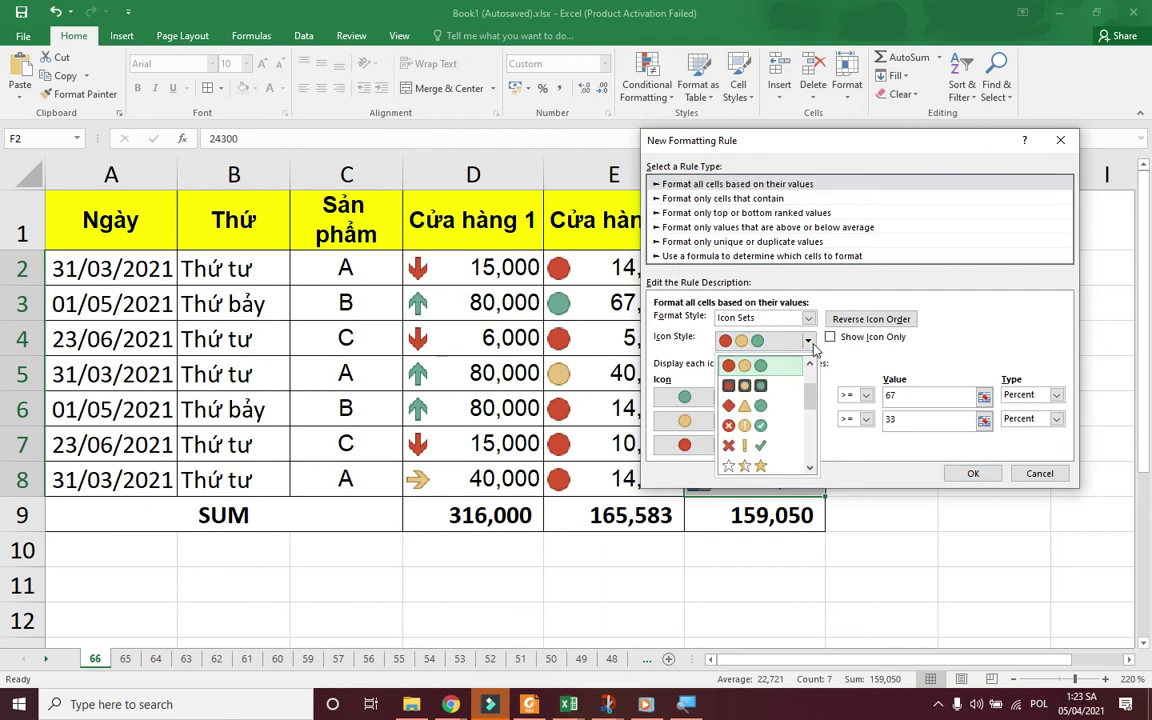
pyautogui.click(810, 342)
pyautogui.click(830, 337)
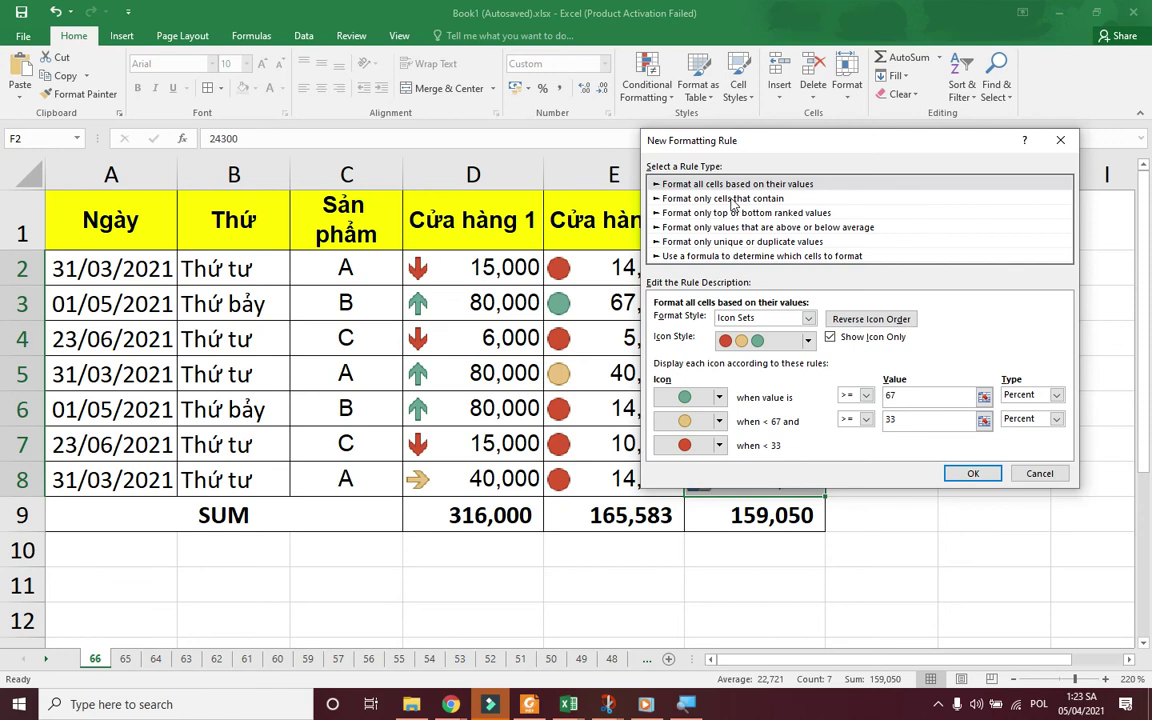
pyautogui.press('Down')
pyautogui.press('Down')
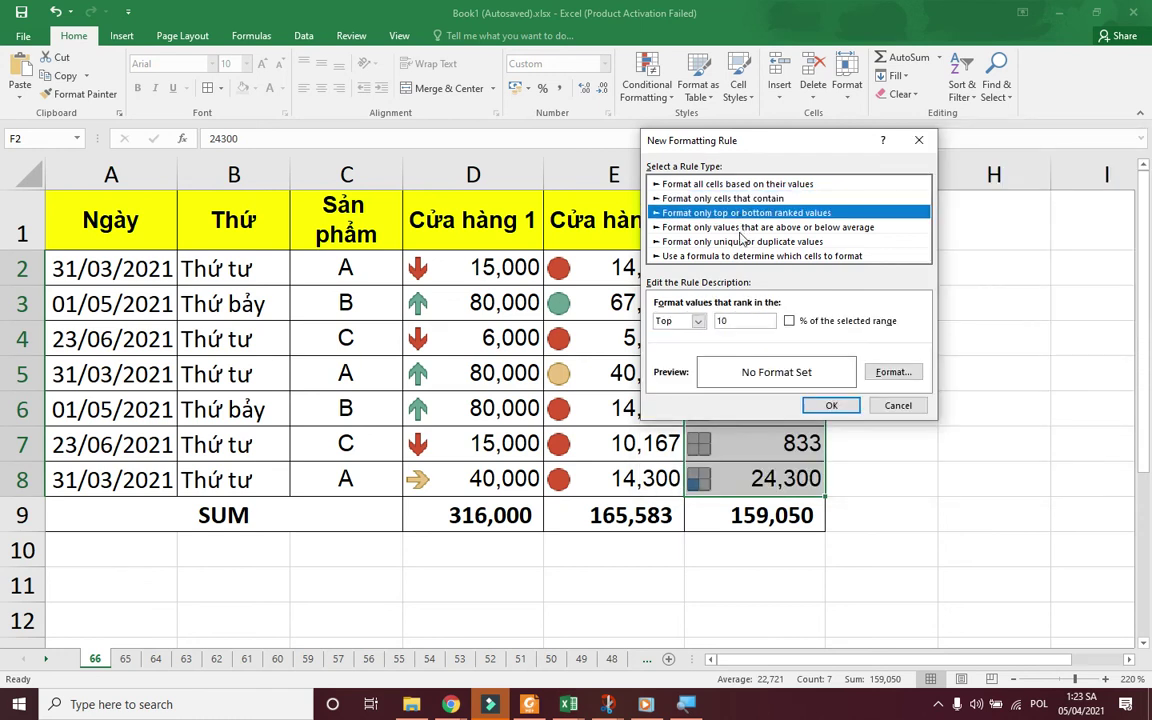
pyautogui.press('Down')
pyautogui.press('Down')
pyautogui.press('Down')
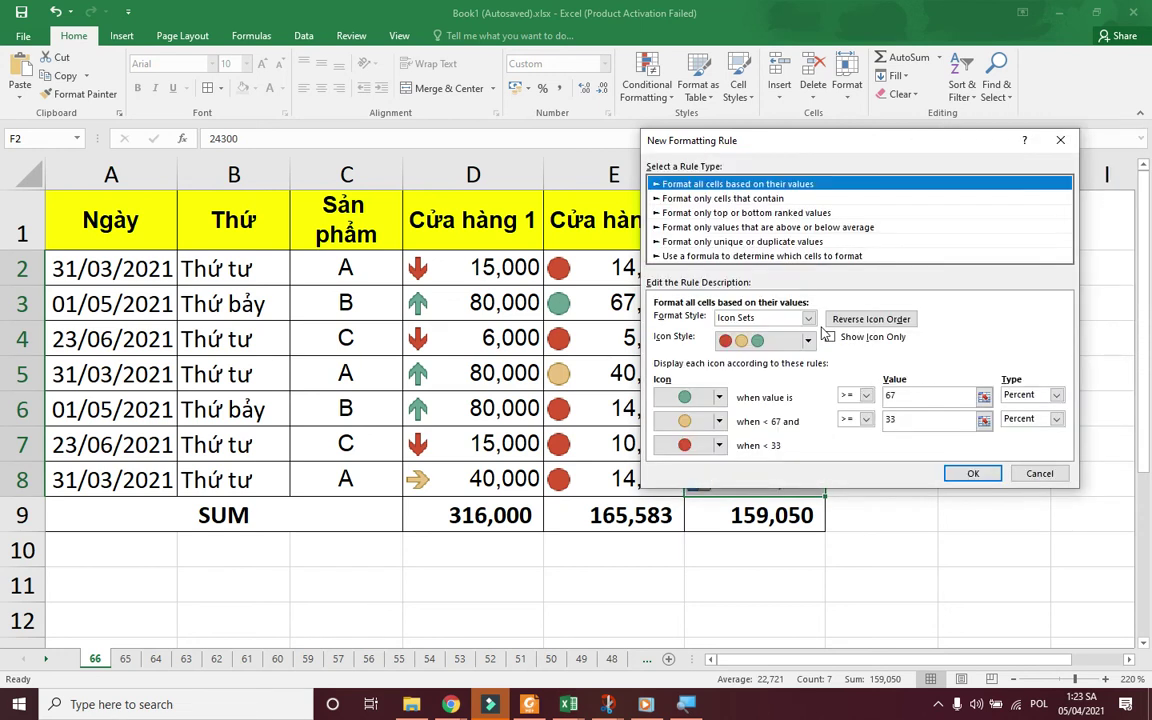
pyautogui.click(968, 472)
pyautogui.click(864, 470)
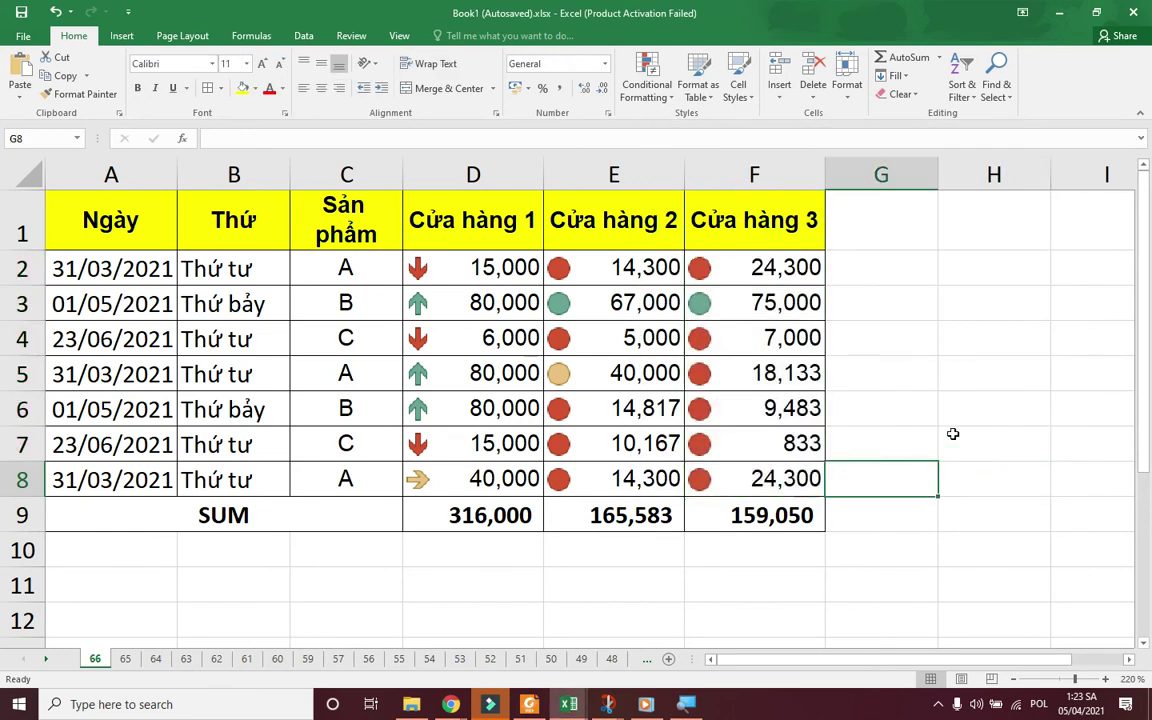